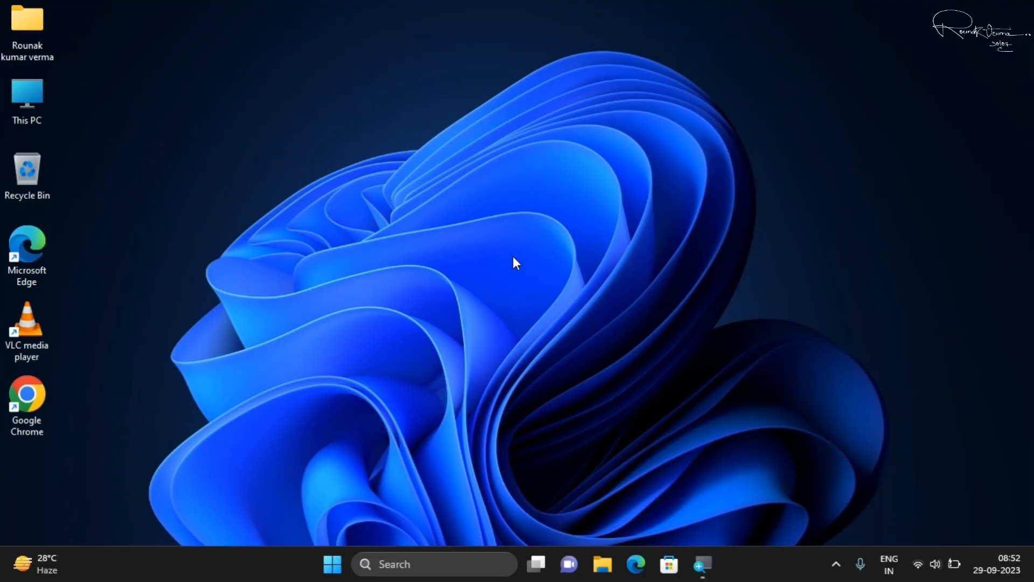
Step: Launch the Disk Cleanup tool with the Run command cleanmgr
{"action": "key", "text": "super+r"}
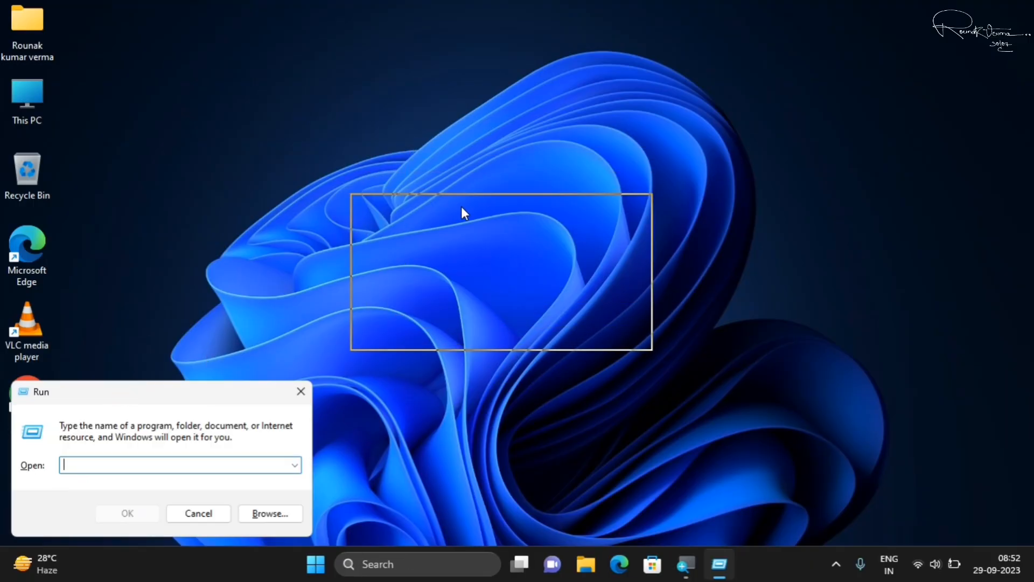
{"action": "left_click_drag", "start_coordinate": [461, 206], "coordinate": [461, 206]}
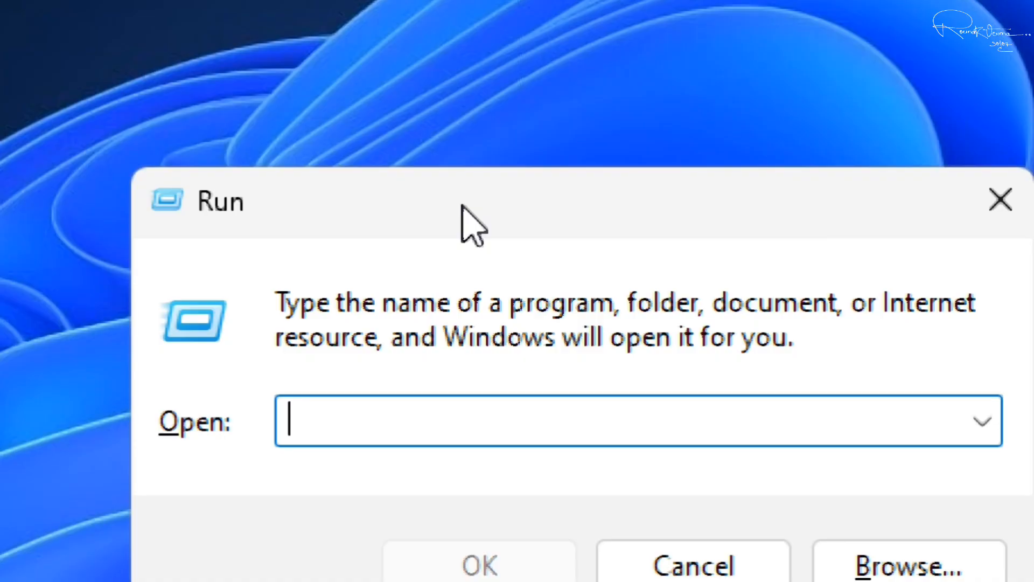
{"action": "type", "text": "cleanmg"}
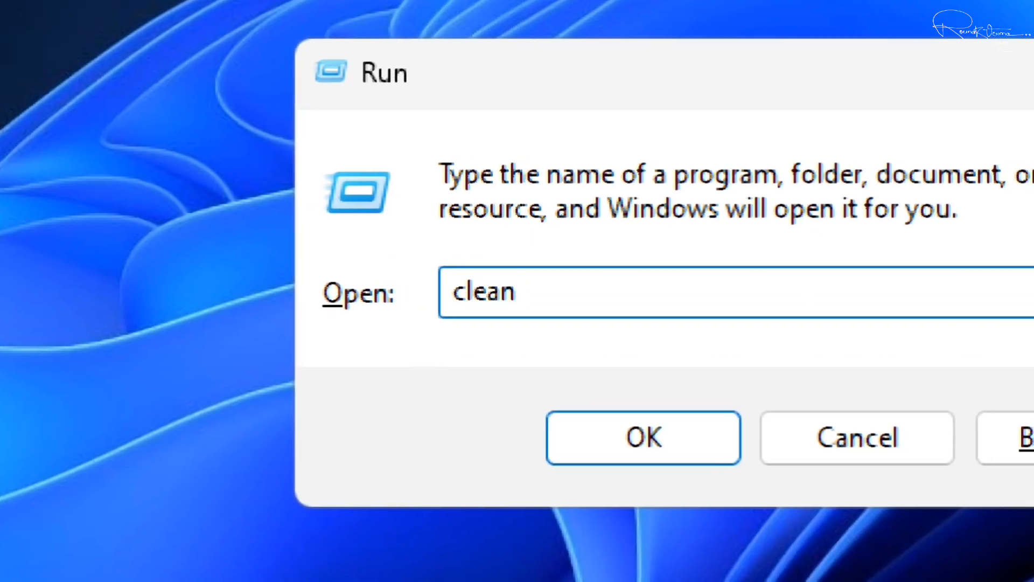
{"action": "type", "text": "r"}
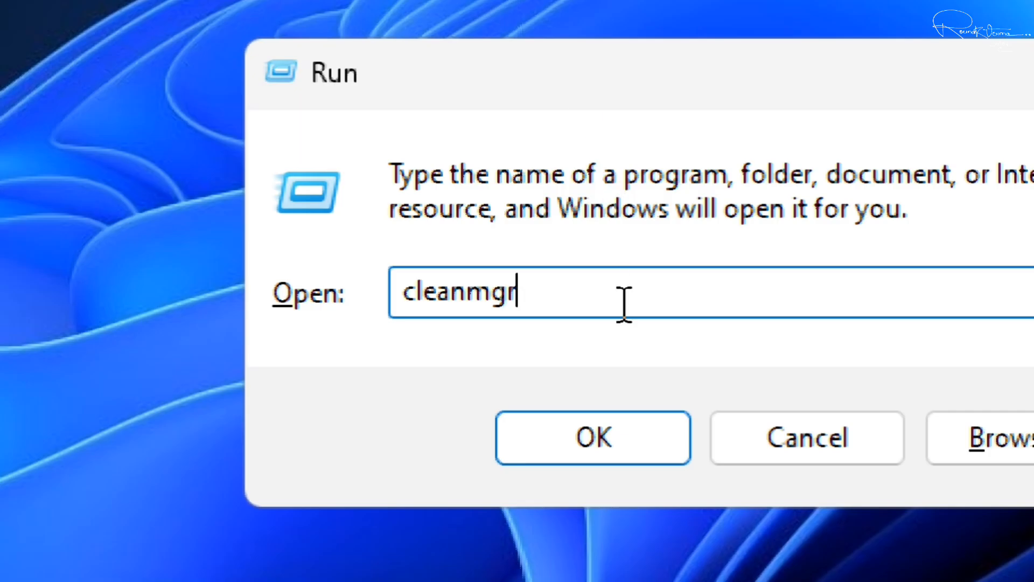
{"action": "left_click", "coordinate": [607, 431]}
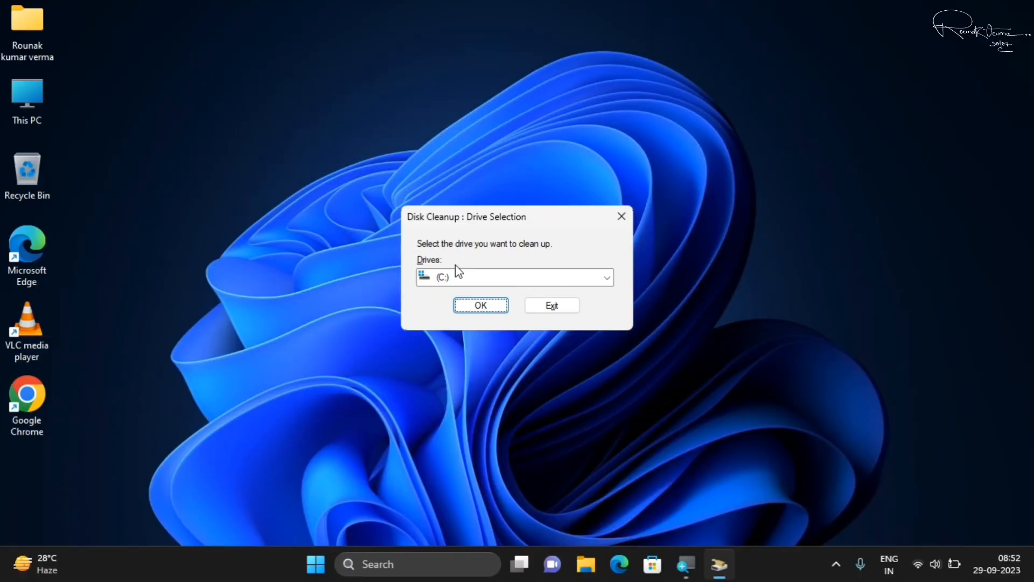
Step: Choose drive (C:) as the drive to clean up and scan it for removable files
{"action": "left_click", "coordinate": [472, 280]}
{"action": "left_click", "coordinate": [464, 292]}
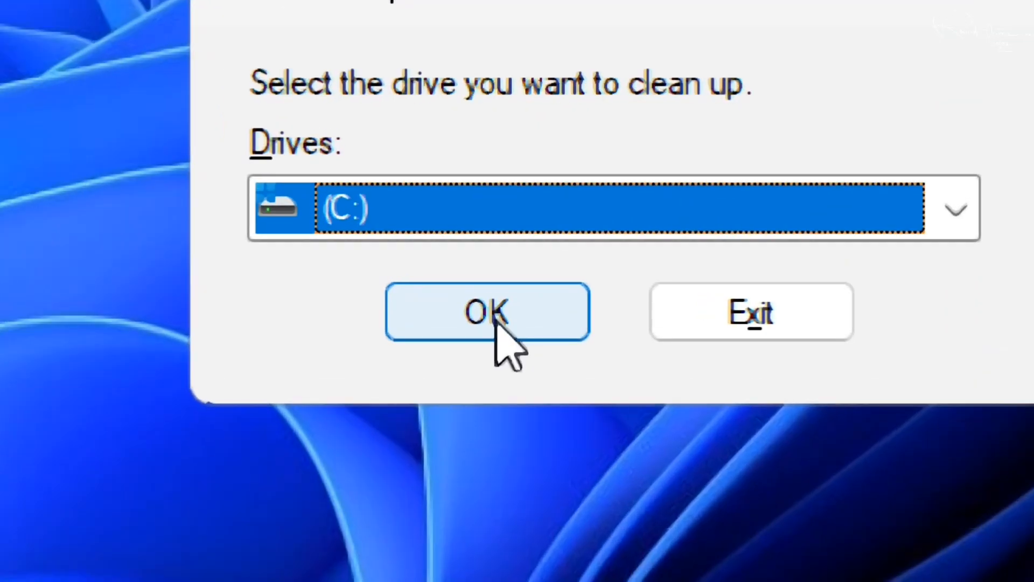
{"action": "left_click", "coordinate": [484, 307]}
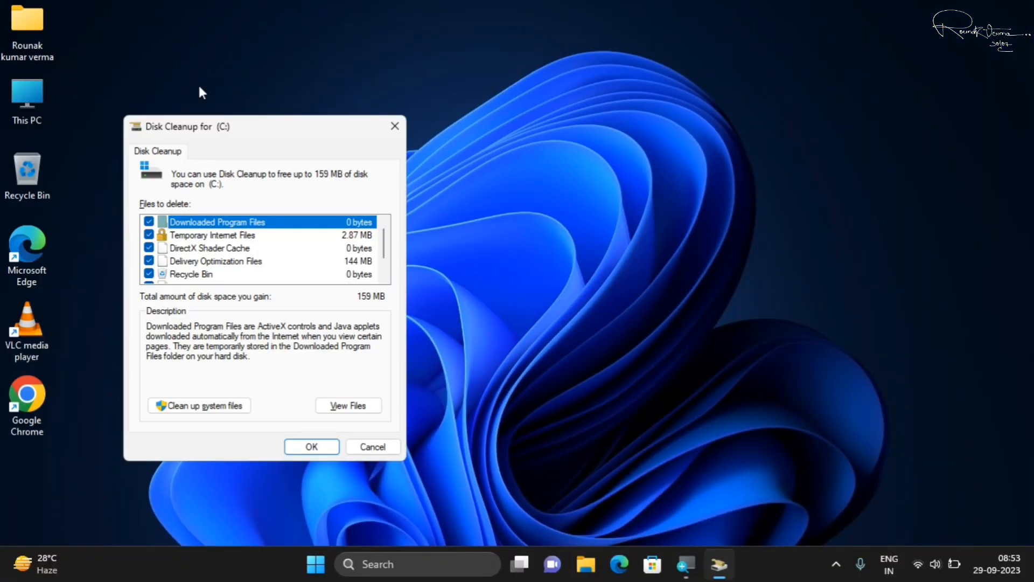
Step: Review the files to delete and rescan drive (C:) with system files included in the cleanup
{"action": "left_click_drag", "start_coordinate": [238, 125], "coordinate": [555, 134]}
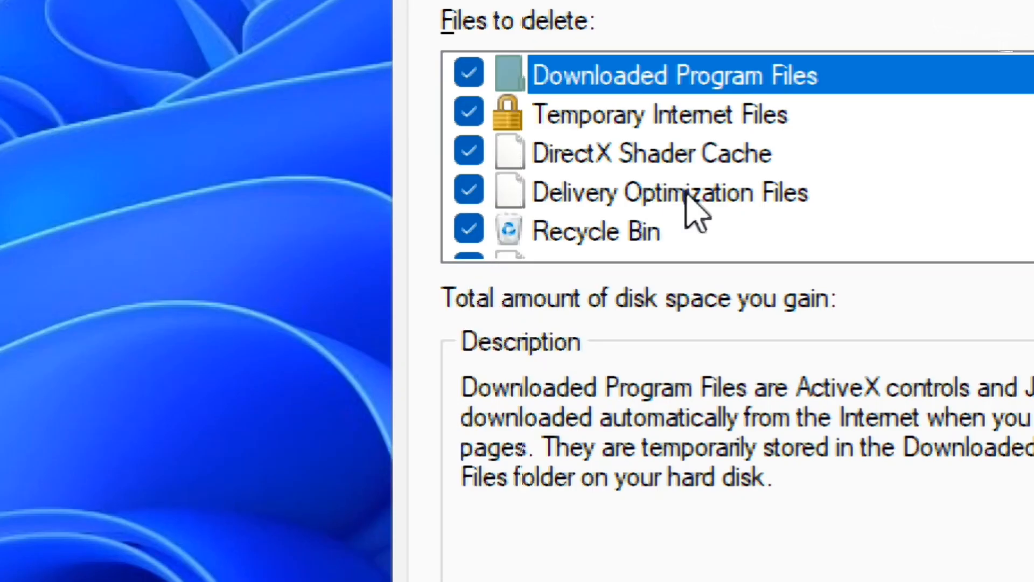
{"action": "scroll", "coordinate": [541, 276], "scroll_direction": "down", "scroll_amount": 1}
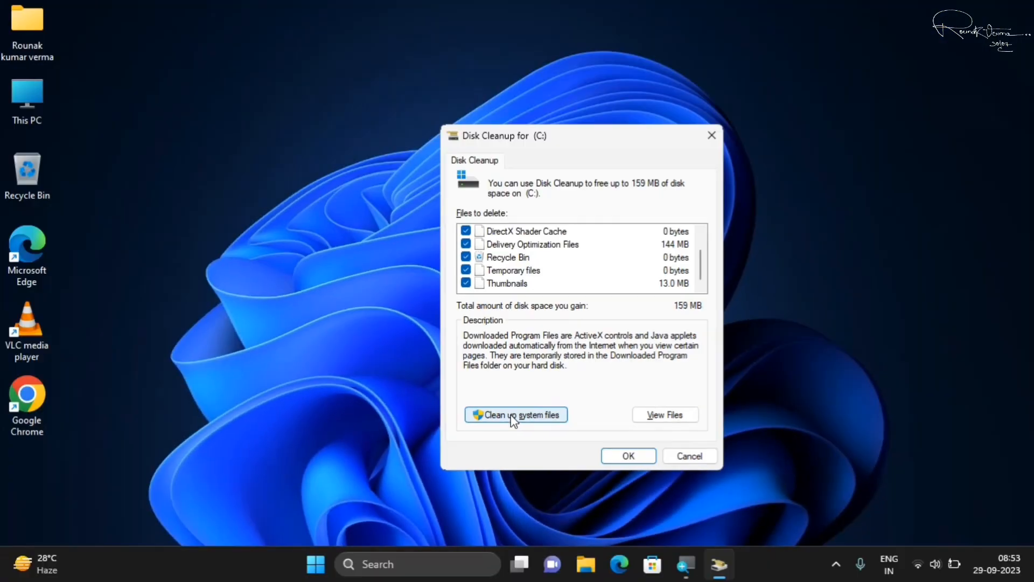
{"action": "left_click", "coordinate": [511, 419]}
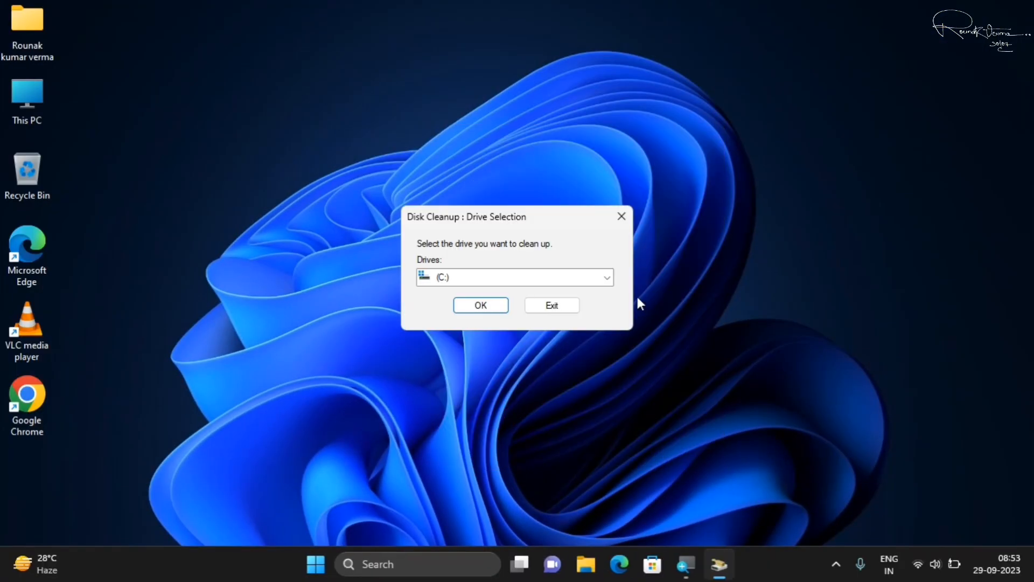
{"action": "left_click", "coordinate": [479, 309]}
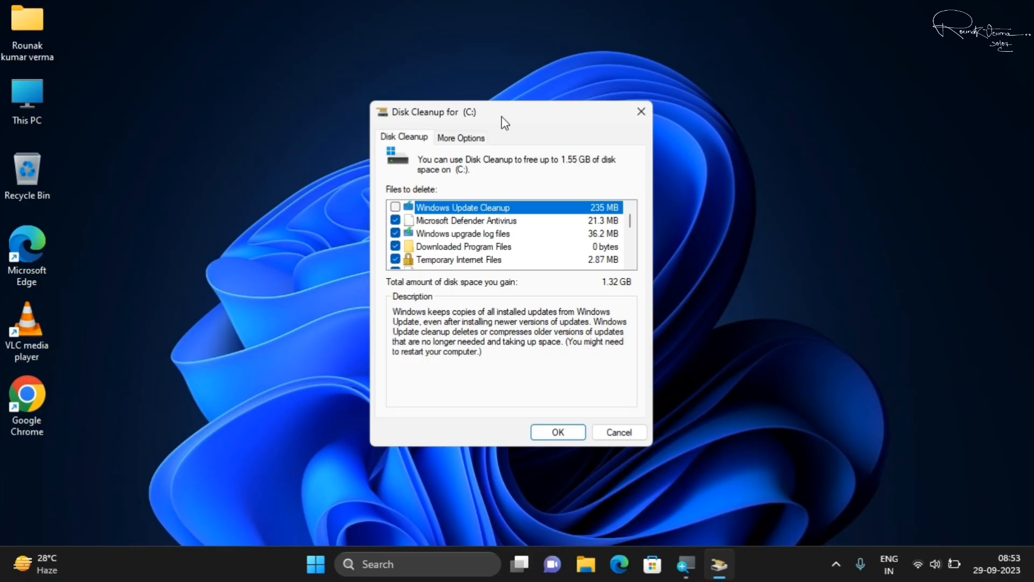
Step: Add Windows Update Cleanup to the files to delete and permanently delete all selected files
{"action": "left_click", "coordinate": [395, 207]}
{"action": "left_click_drag", "start_coordinate": [630, 221], "coordinate": [631, 249]}
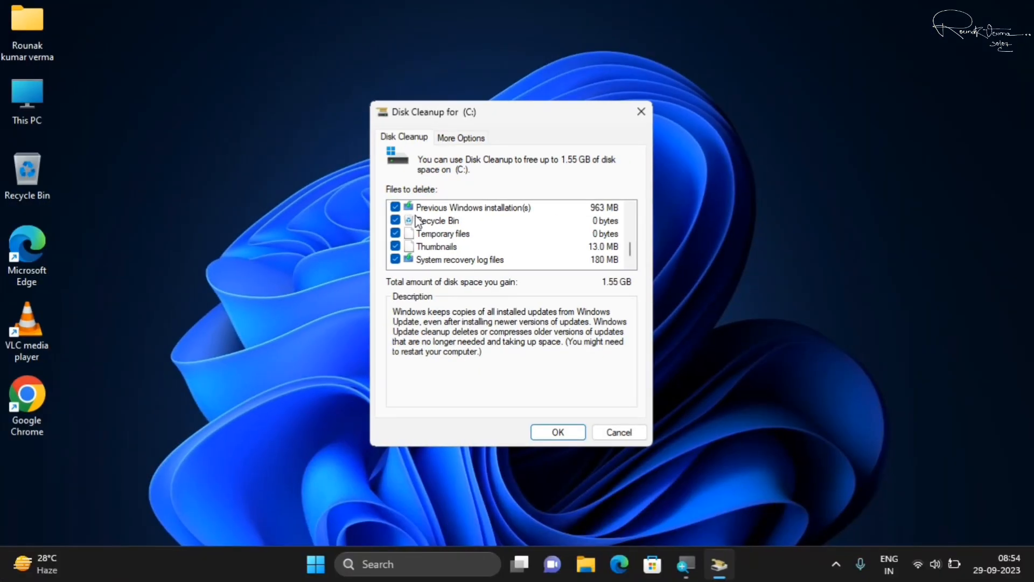
{"action": "left_click", "coordinate": [556, 431]}
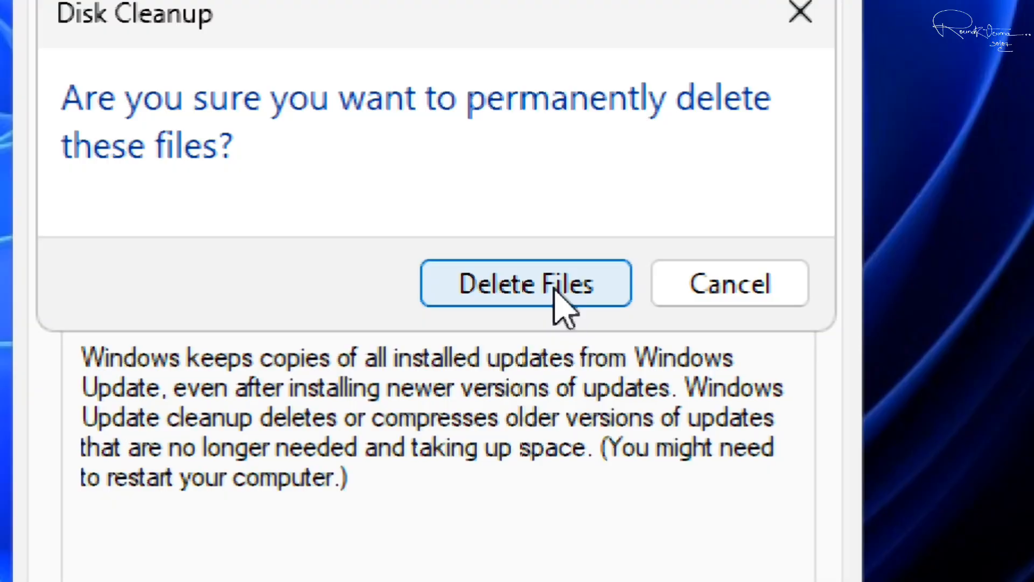
{"action": "left_click", "coordinate": [551, 288]}
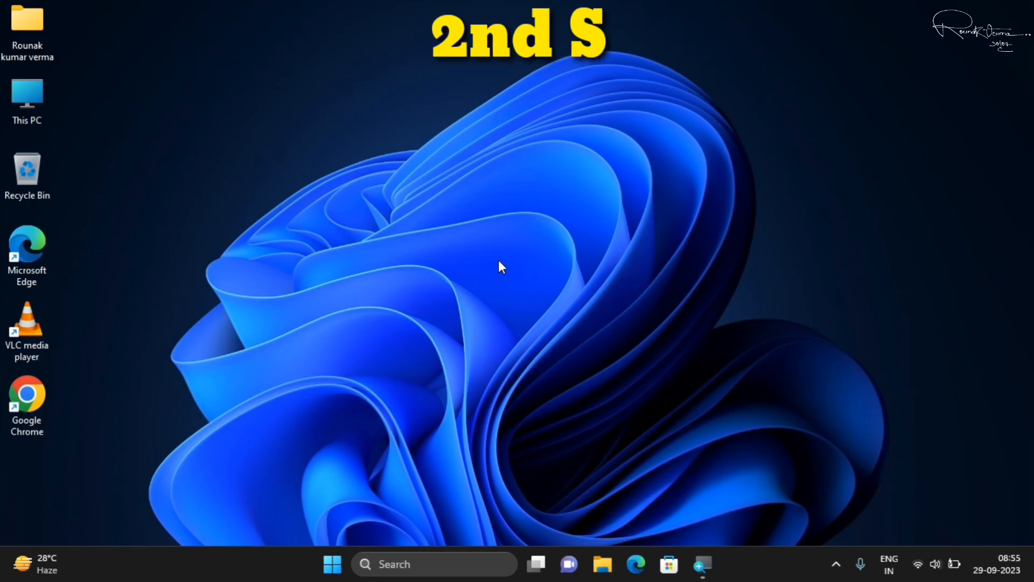
Step: Open Virus & threat protection in Windows Security by way of the Privacy & security settings
{"action": "left_click", "coordinate": [331, 574]}
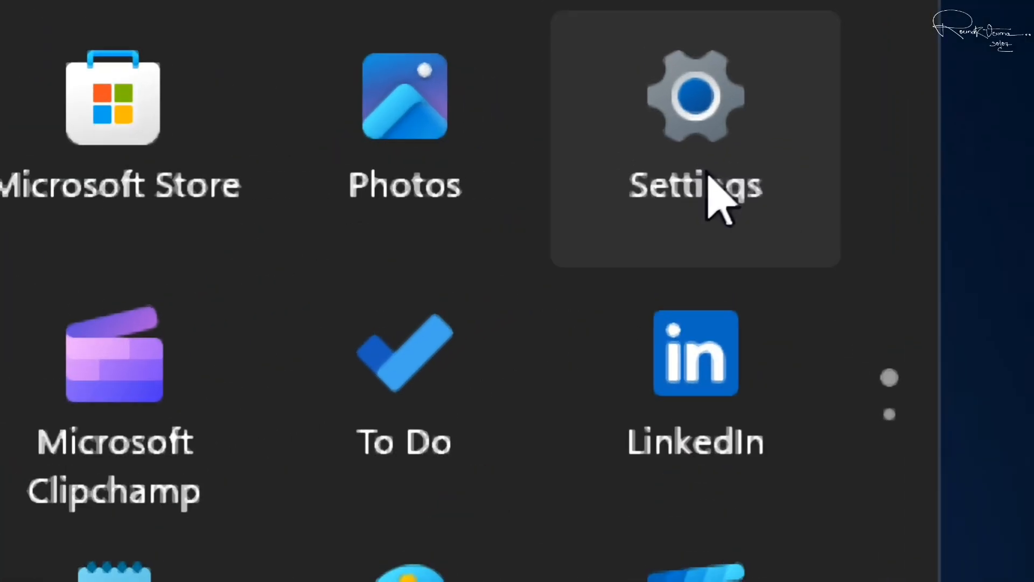
{"action": "left_click", "coordinate": [706, 174]}
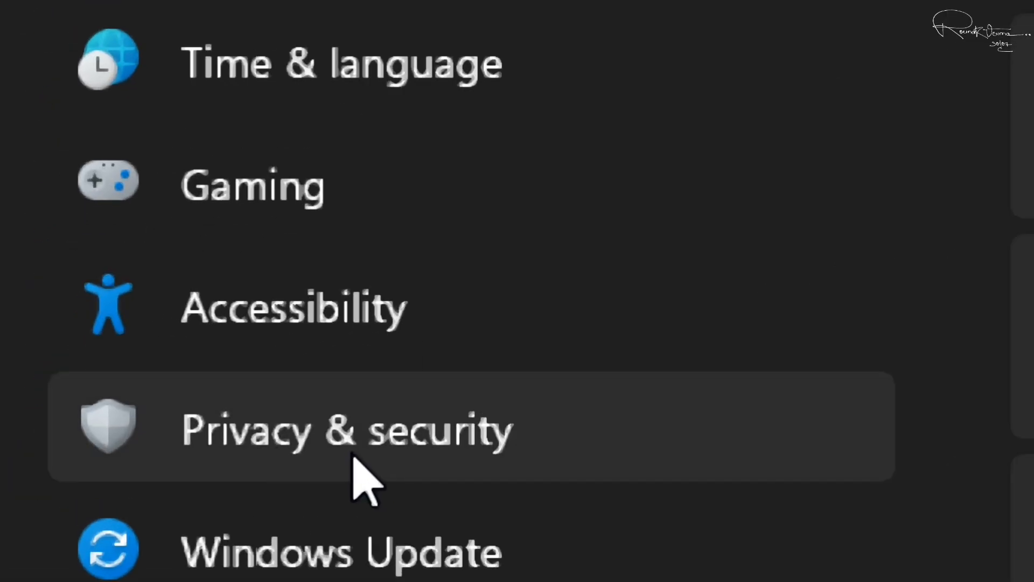
{"action": "left_click", "coordinate": [352, 454]}
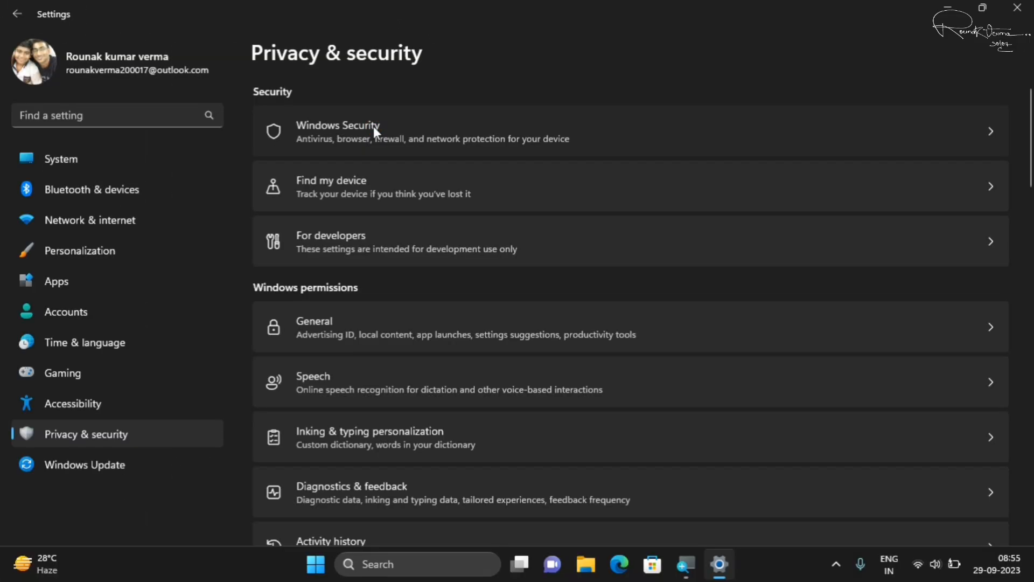
{"action": "left_click", "coordinate": [423, 134]}
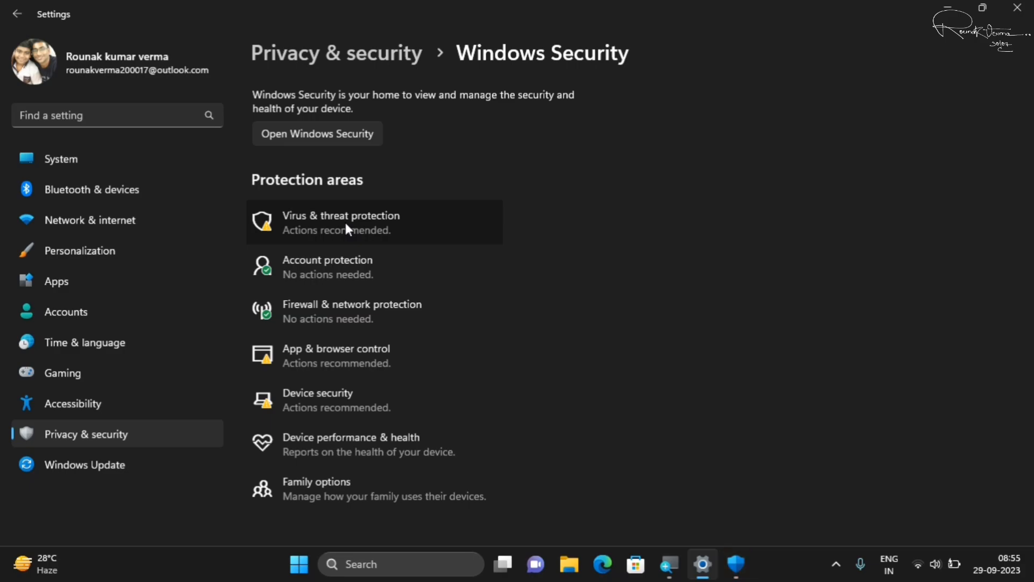
{"action": "left_click", "coordinate": [345, 227]}
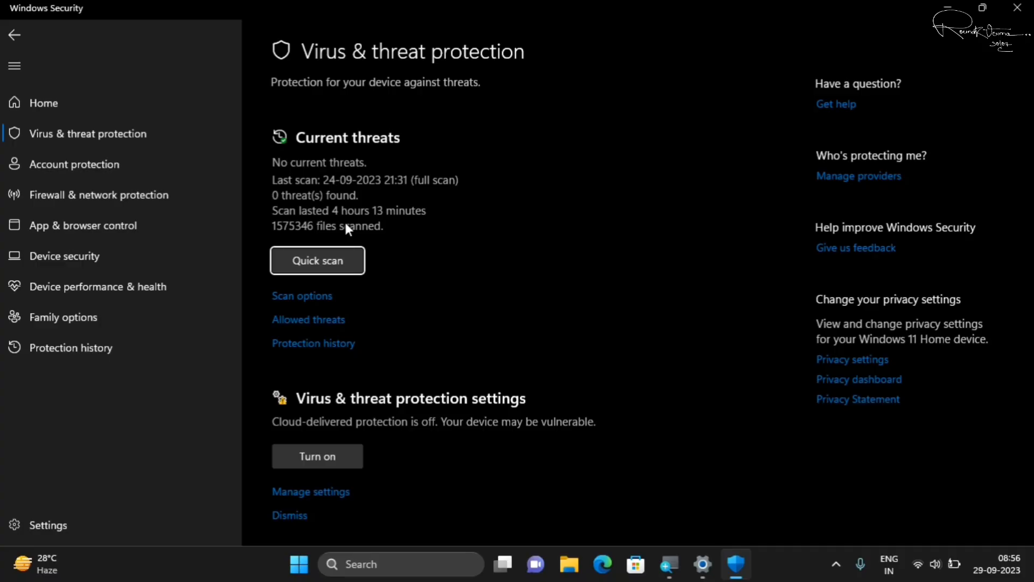
Step: Choose Full scan in the scan options and start scanning the device
{"action": "left_click", "coordinate": [303, 302]}
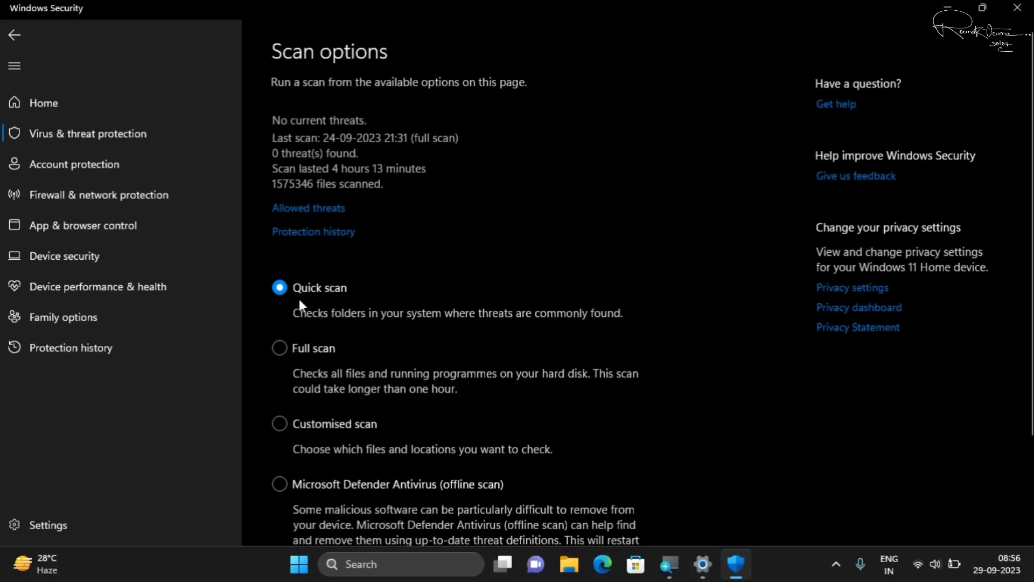
{"action": "scroll", "coordinate": [691, 270], "scroll_direction": "down", "scroll_amount": 3}
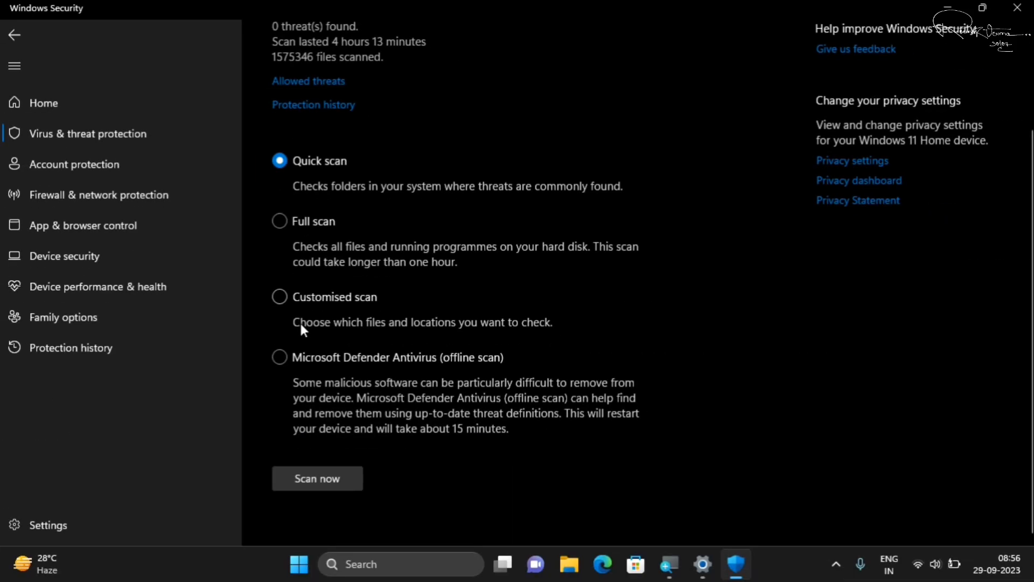
{"action": "left_click", "coordinate": [281, 225]}
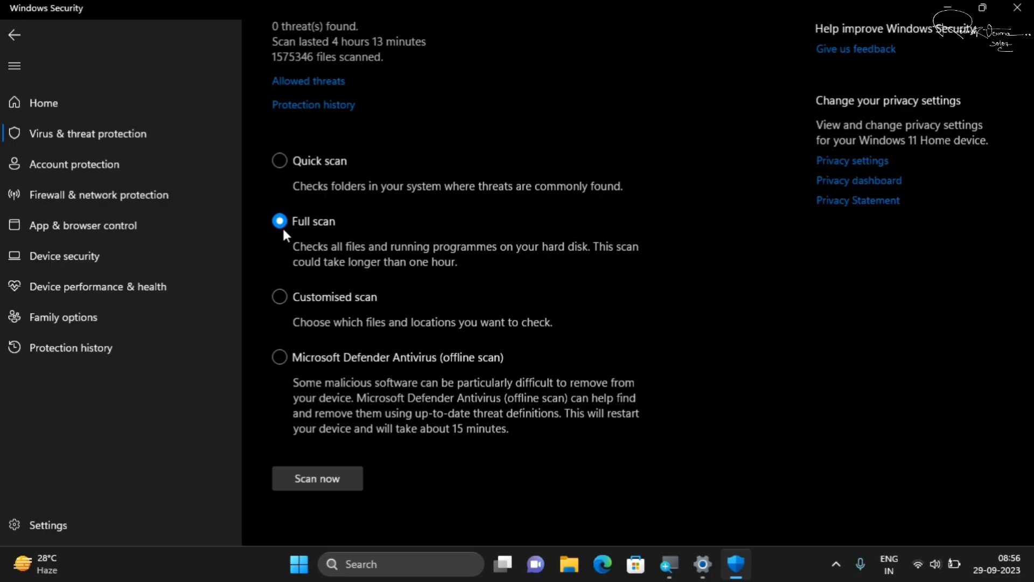
{"action": "left_click", "coordinate": [334, 469]}
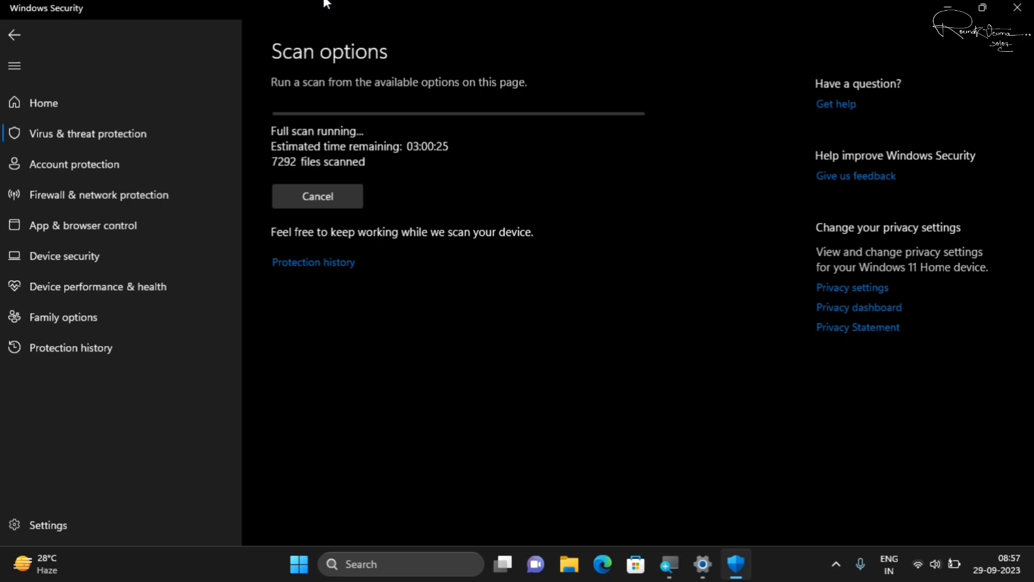
Step: Cancel the running full scan and close both the Windows Security and Settings windows
{"action": "left_click", "coordinate": [324, 197]}
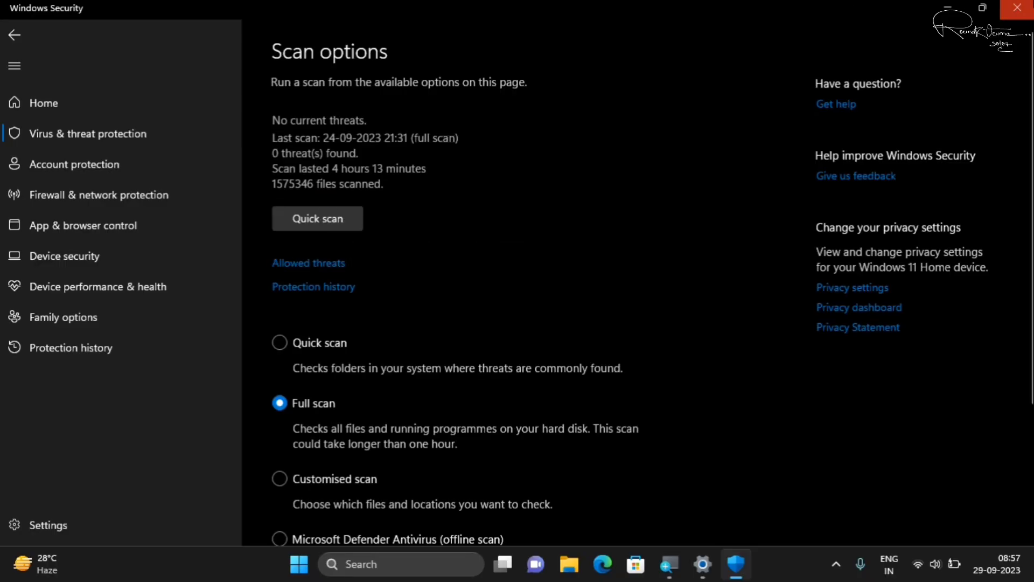
{"action": "left_click", "coordinate": [1018, 7]}
{"action": "left_click", "coordinate": [1017, 8]}
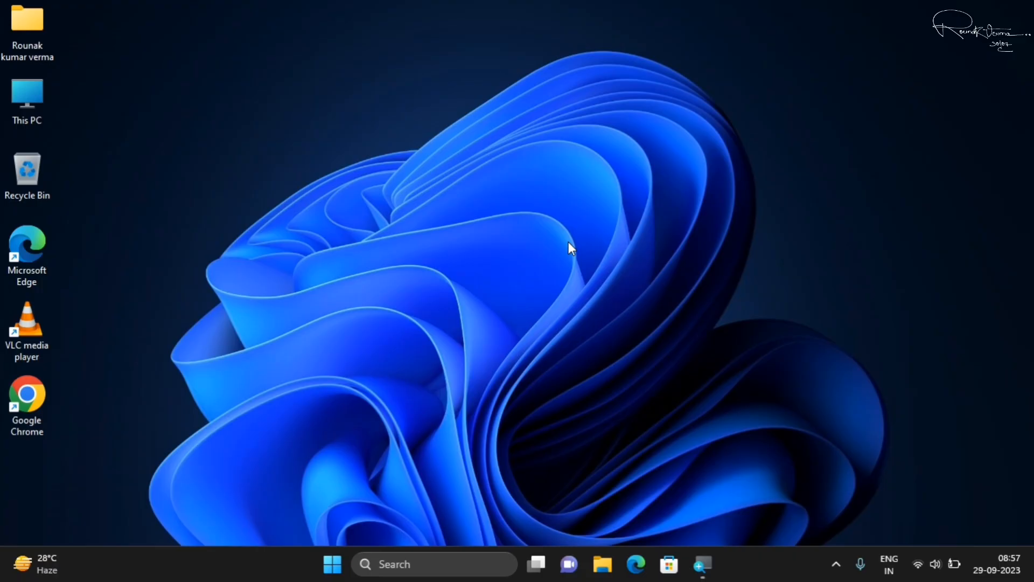
Step: Search for "defra" and run Defragment and Optimize Drives as administrator
{"action": "left_click", "coordinate": [333, 566]}
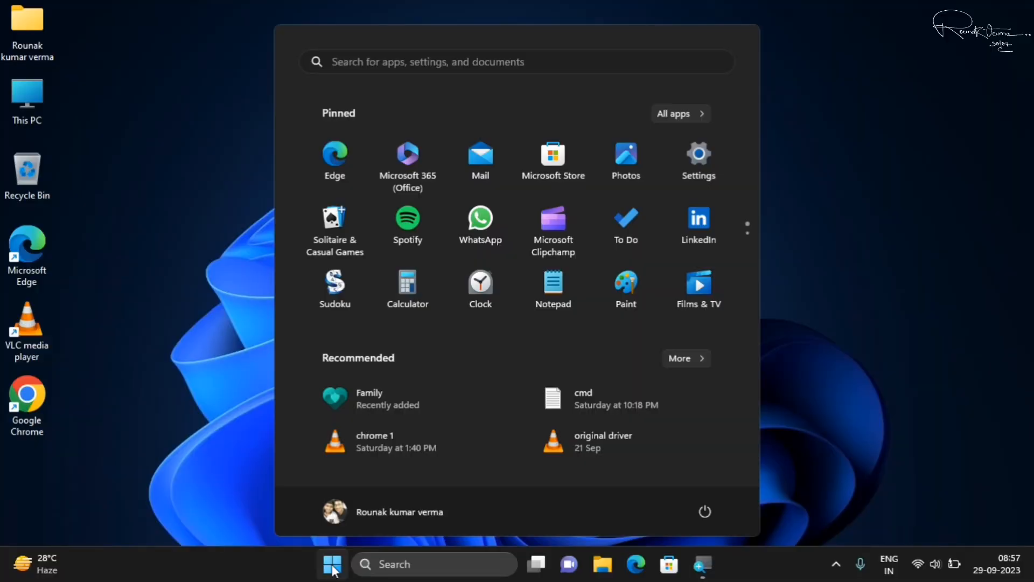
{"action": "type", "text": "defra"}
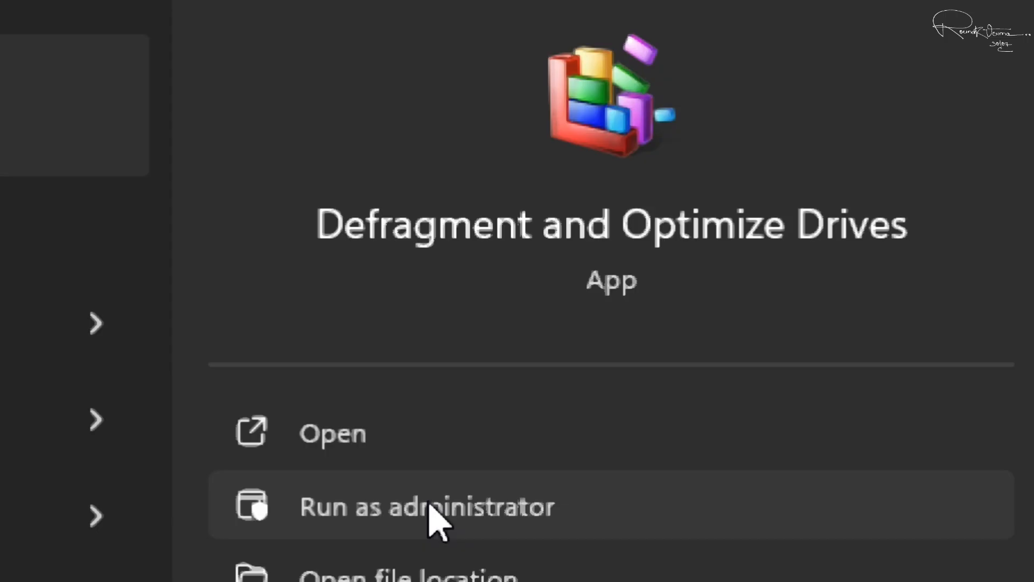
{"action": "left_click", "coordinate": [430, 504]}
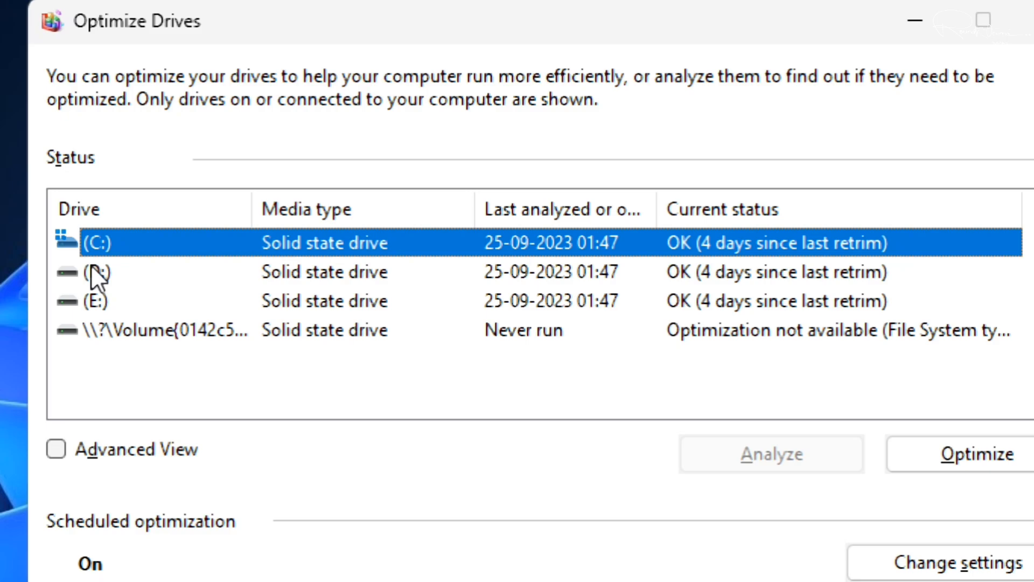
Step: Look through drives (D:) and (E:) in the Optimize Drives list and close the window
{"action": "key", "text": "super"}
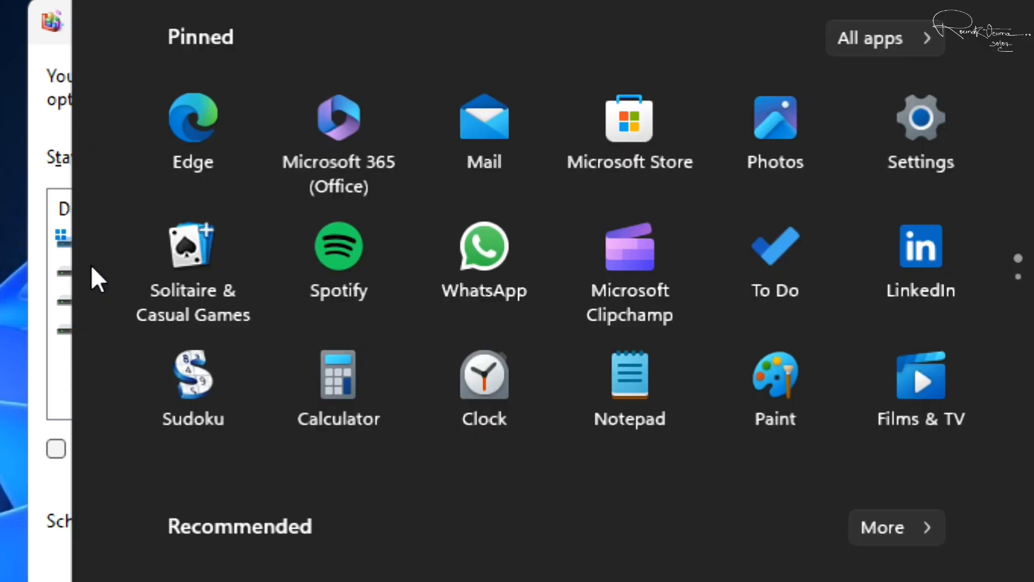
{"action": "key", "text": "super"}
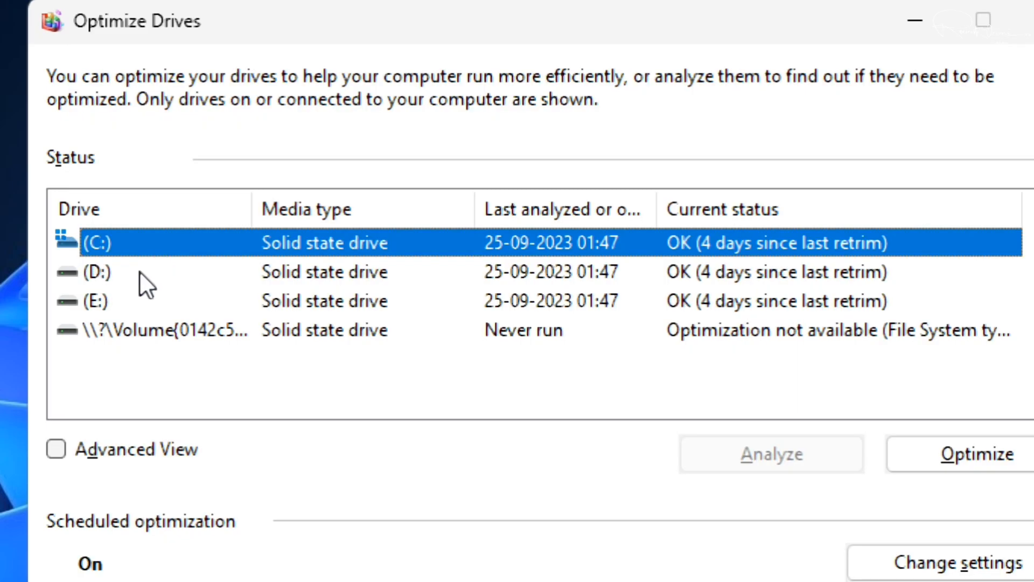
{"action": "left_click", "coordinate": [119, 271]}
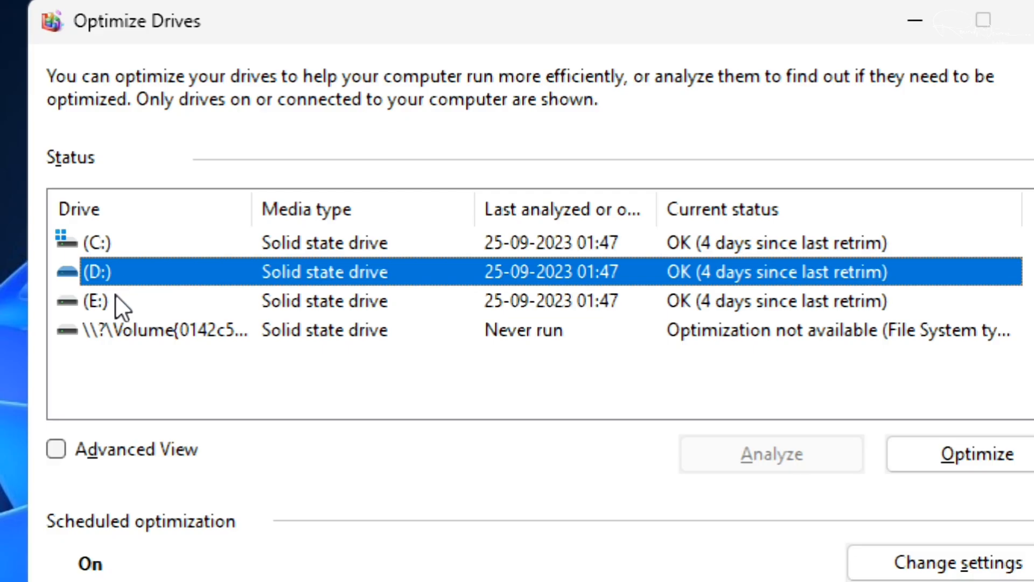
{"action": "left_click", "coordinate": [116, 297]}
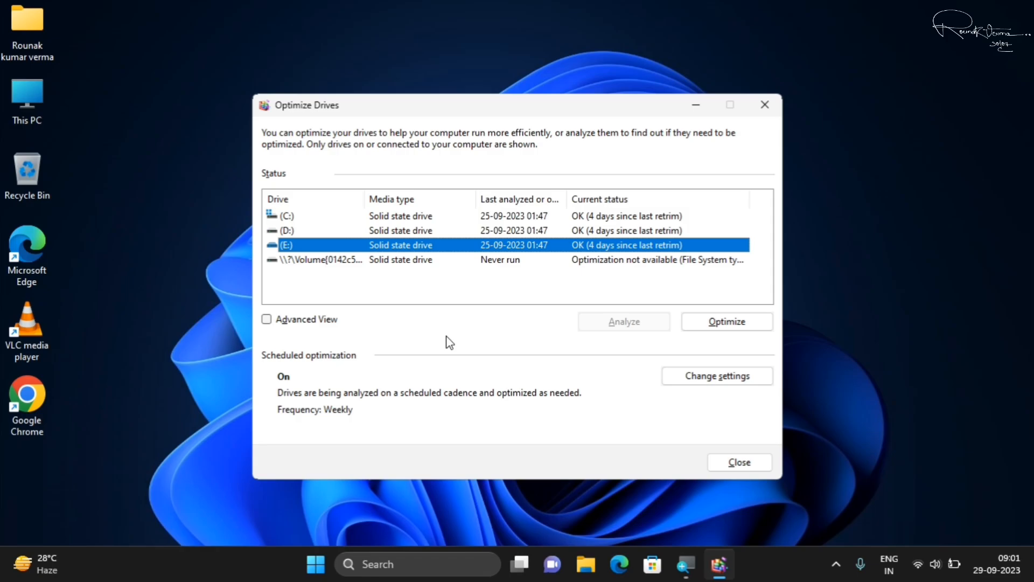
{"action": "left_click", "coordinate": [740, 462]}
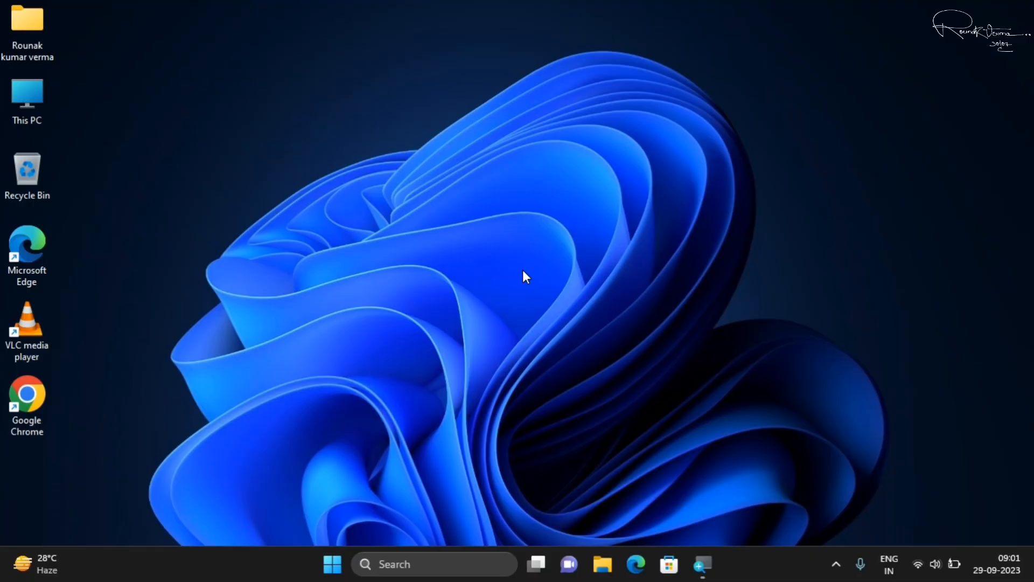
Step: Search for "cmd" and run Command Prompt as administrator
{"action": "left_click", "coordinate": [326, 572]}
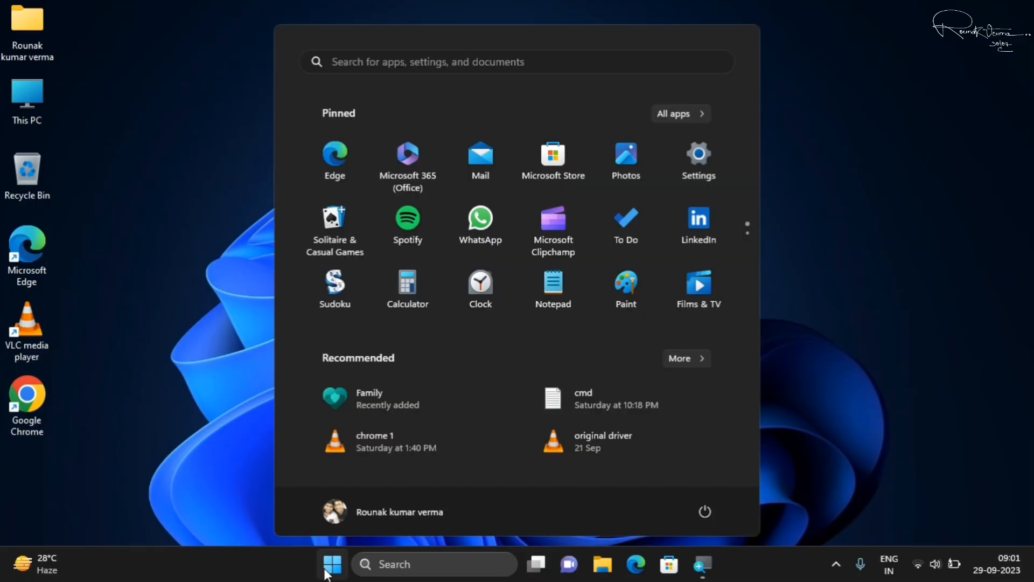
{"action": "type", "text": "dmc"}
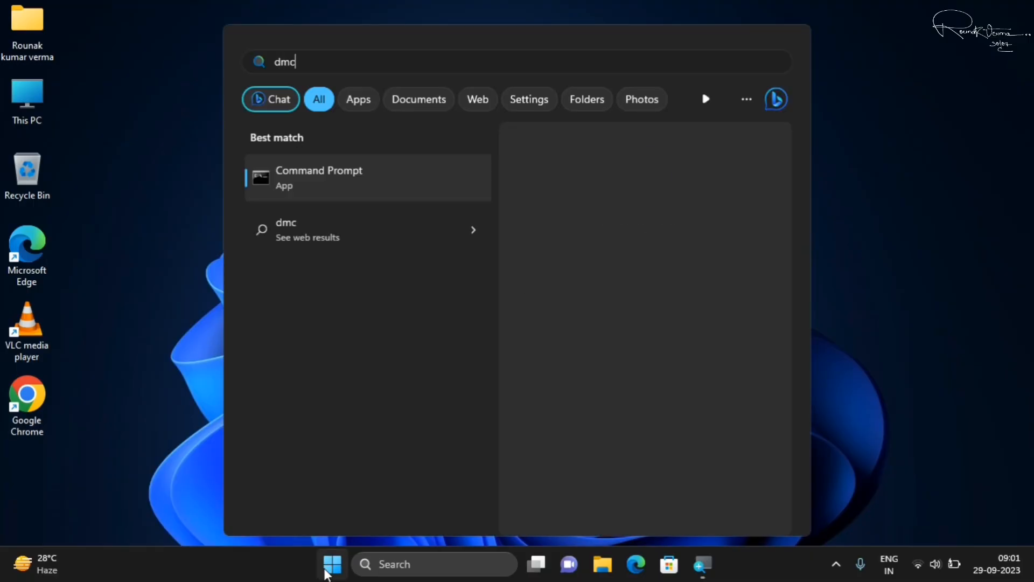
{"action": "key", "text": "BackSpace"}
{"action": "key", "text": "BackSpace"}
{"action": "type", "text": "cmd"}
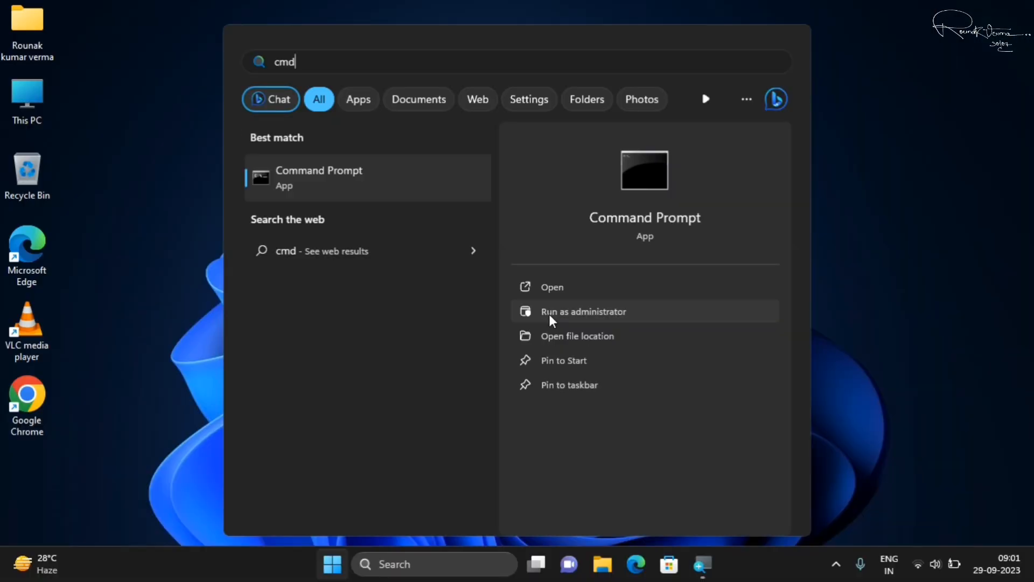
{"action": "left_click", "coordinate": [551, 315]}
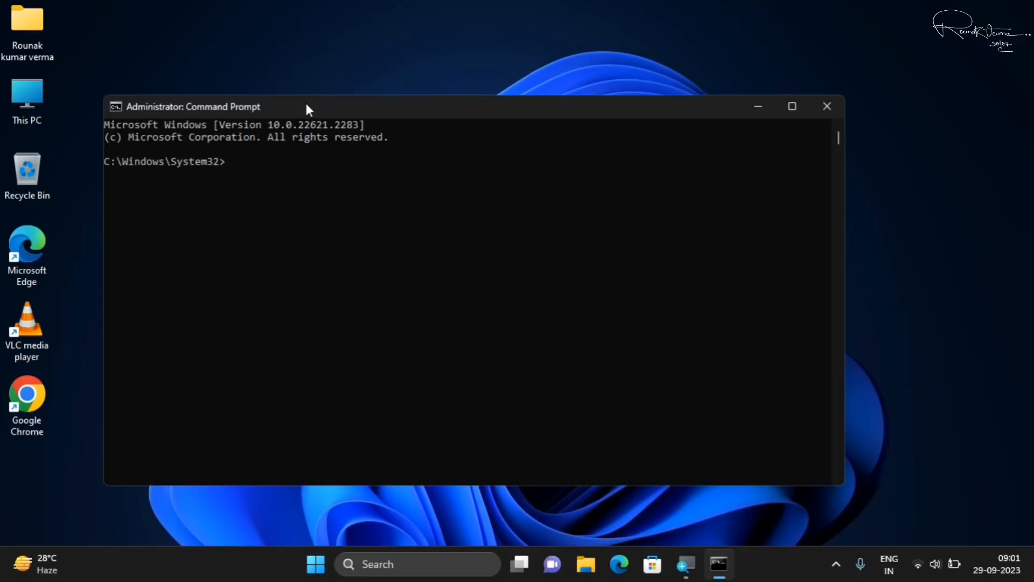
Step: Run the system file check with the command "sfc /scannow" in the administrator Command Prompt
{"action": "left_click_drag", "start_coordinate": [305, 102], "coordinate": [462, 99]}
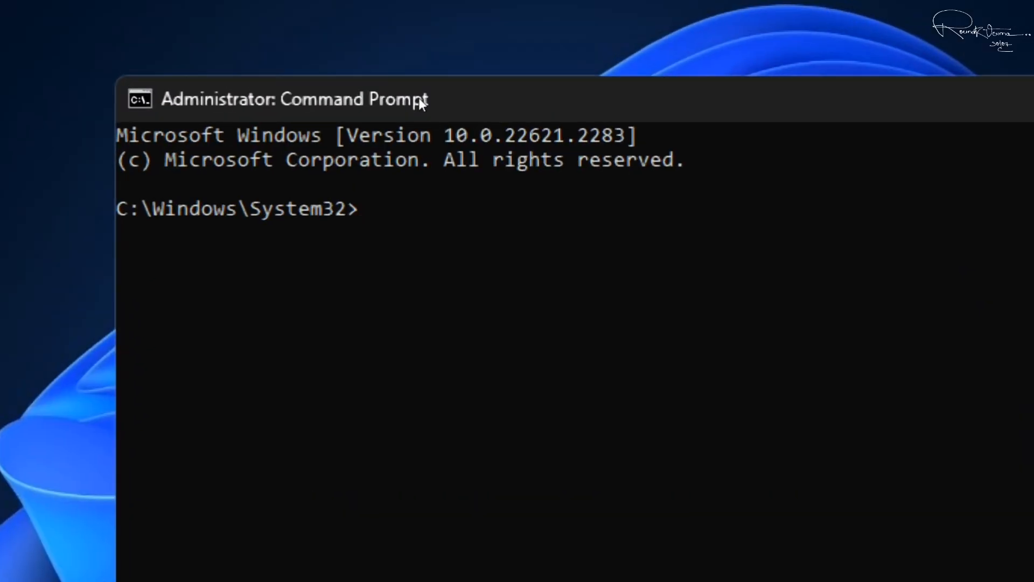
{"action": "type", "text": "sfc"}
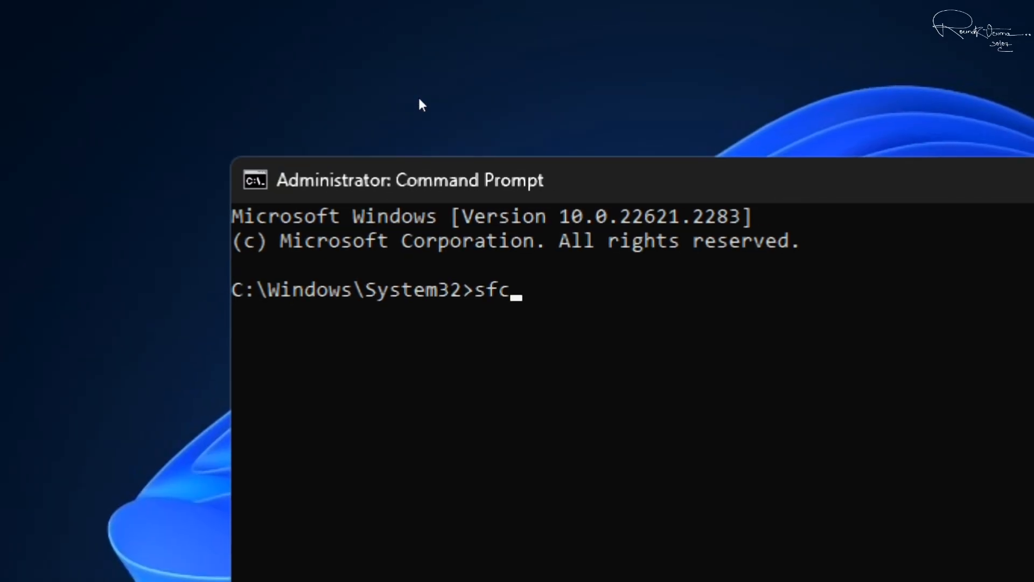
{"action": "type", "text": " /"}
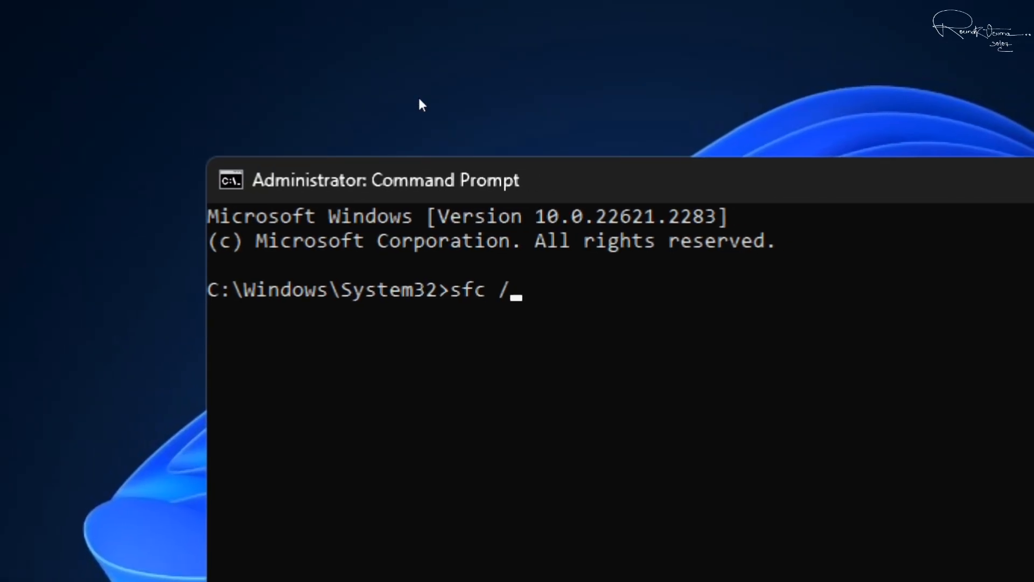
{"action": "type", "text": "scna"}
{"action": "type", "text": "n"}
{"action": "key", "text": "BackSpace"}
{"action": "key", "text": "BackSpace"}
{"action": "key", "text": "BackSpace"}
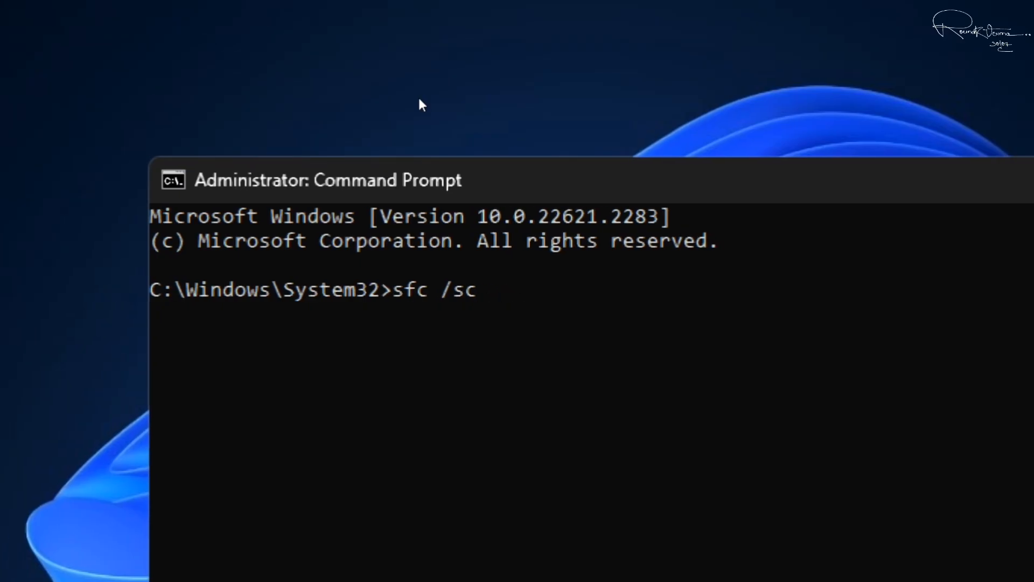
{"action": "type", "text": "annow"}
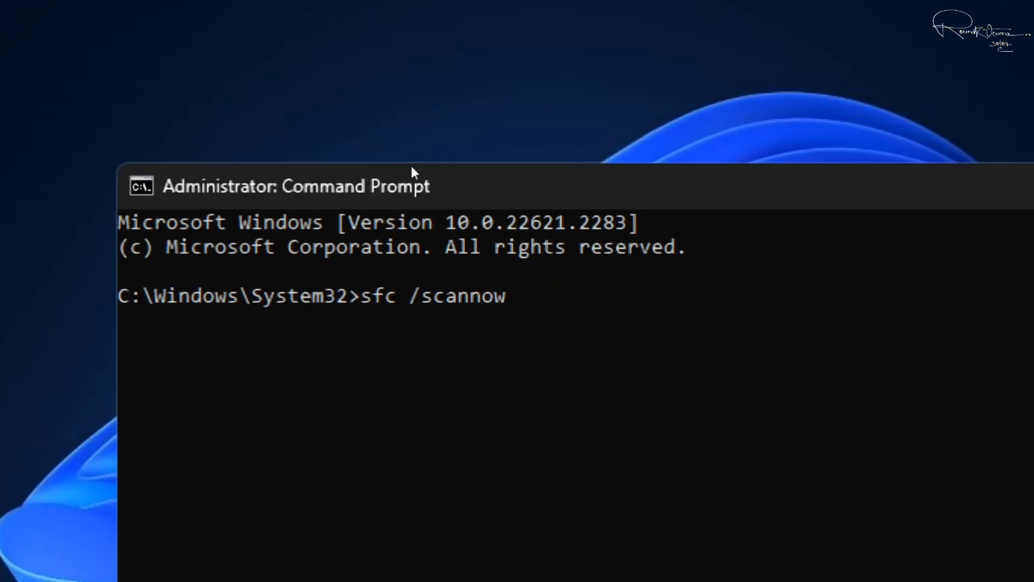
{"action": "key", "text": "Return"}
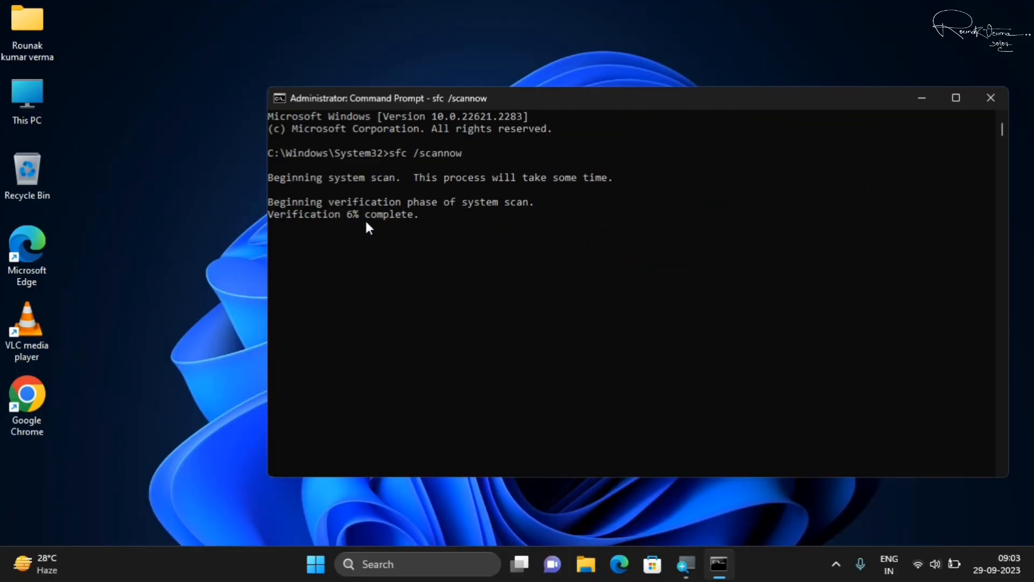
Step: Open the SoftwareDistribution folder inside the Windows folder on Local Disk (C:)
{"action": "left_click", "coordinate": [32, 119]}
{"action": "double_click", "coordinate": [32, 119]}
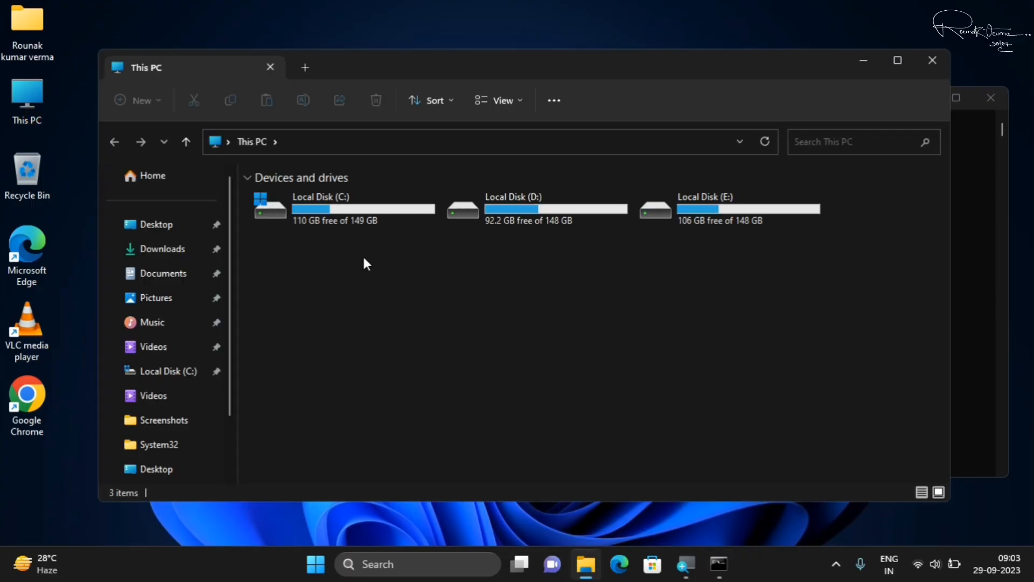
{"action": "double_click", "coordinate": [354, 214]}
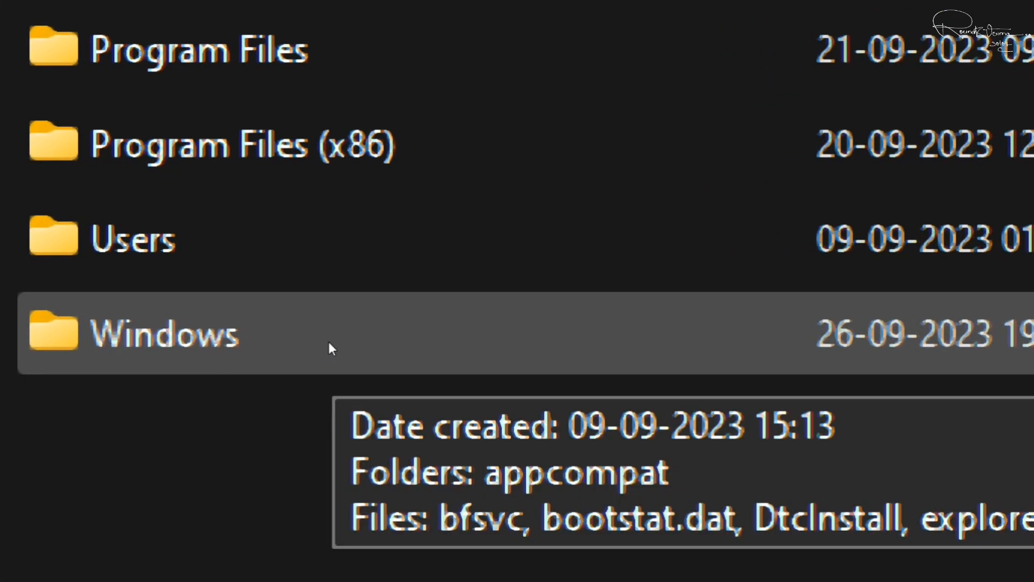
{"action": "double_click", "coordinate": [329, 342]}
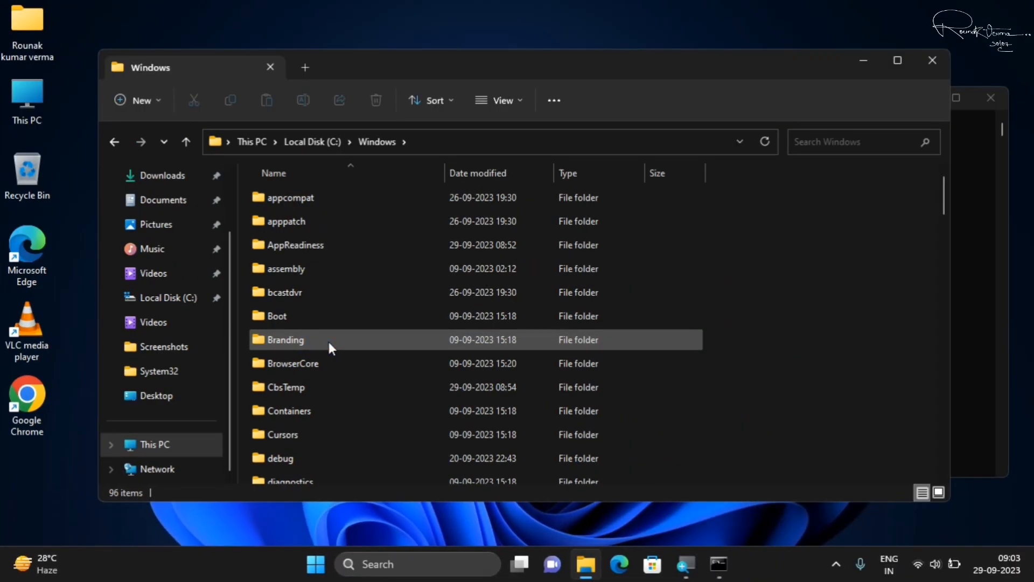
{"action": "left_click", "coordinate": [329, 342]}
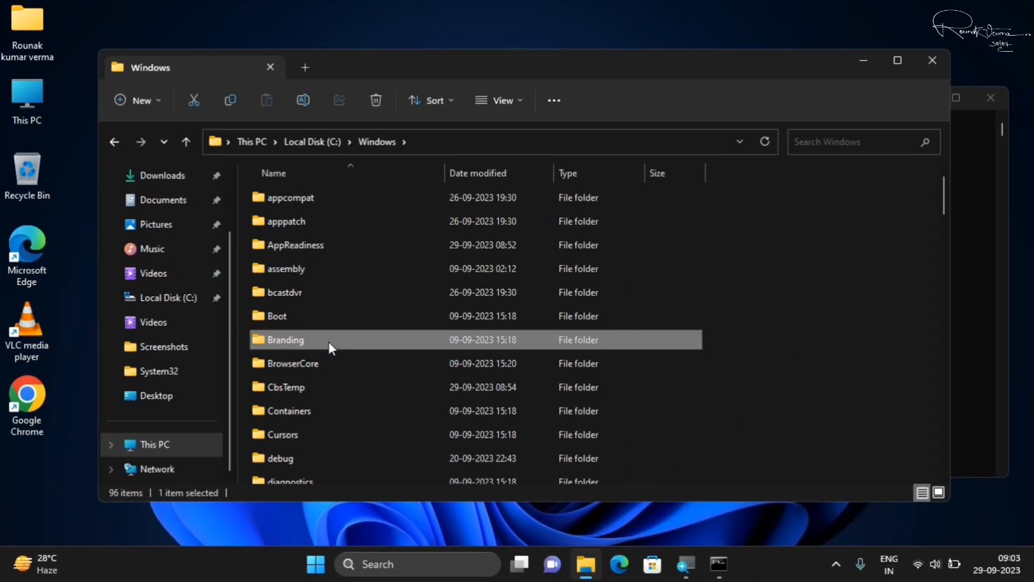
{"action": "scroll", "coordinate": [329, 342], "scroll_direction": "down", "scroll_amount": 15}
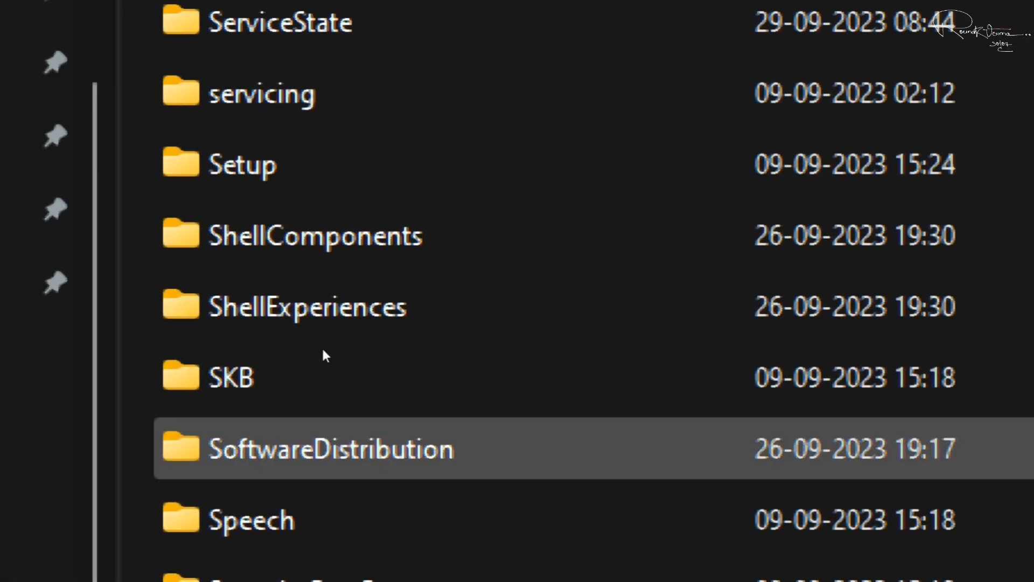
{"action": "left_click", "coordinate": [324, 351]}
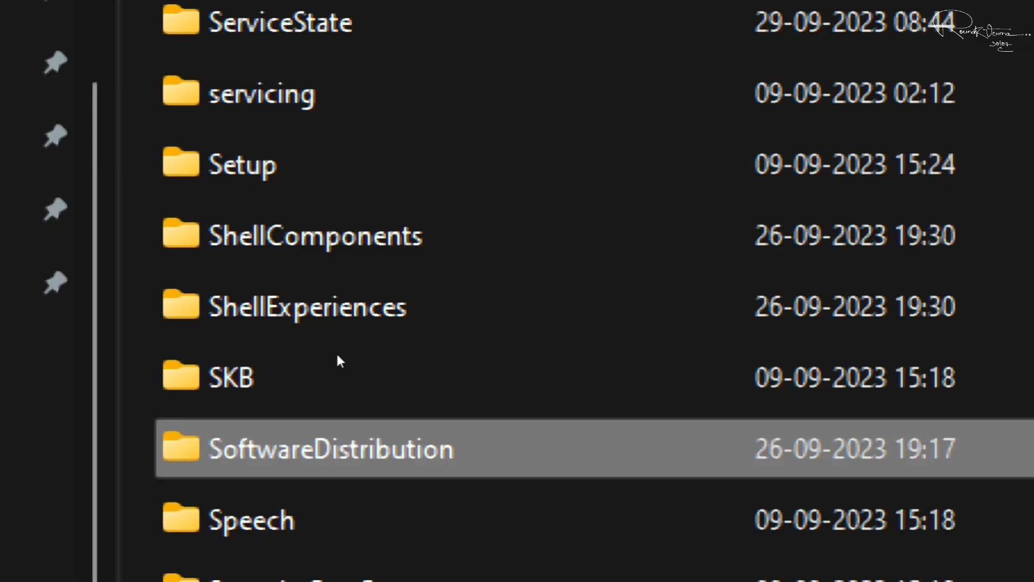
{"action": "double_click", "coordinate": [342, 357]}
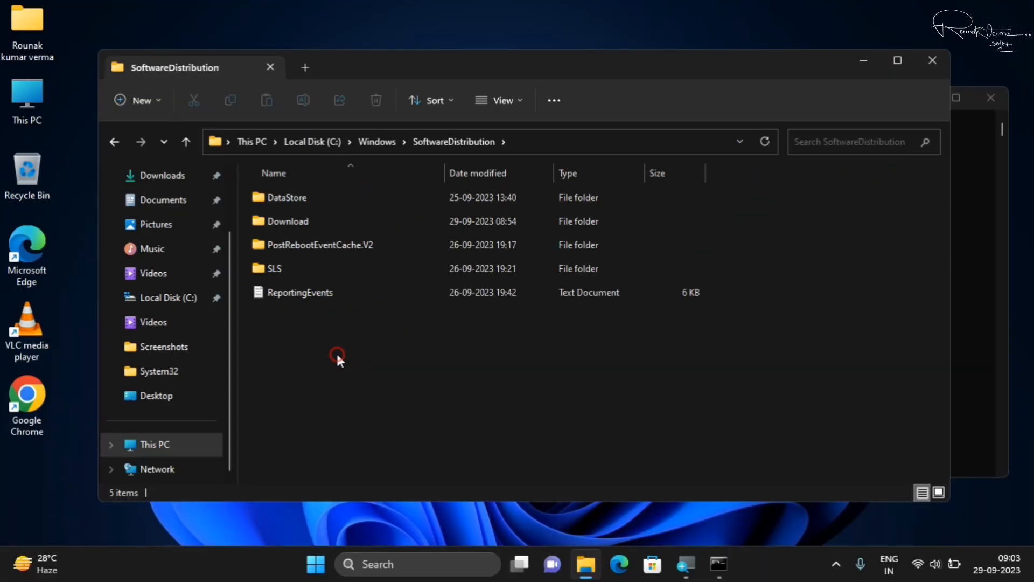
Step: Permanently delete everything in the SoftwareDistribution folder, granting administrator permission for all current items
{"action": "left_click_drag", "start_coordinate": [298, 322], "coordinate": [442, 192]}
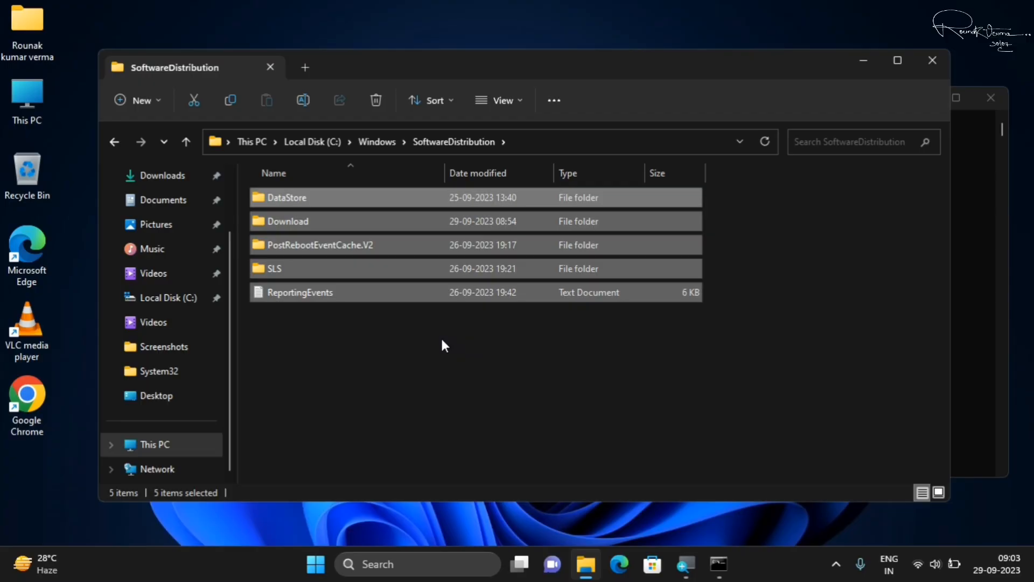
{"action": "key", "text": "shift+Delete"}
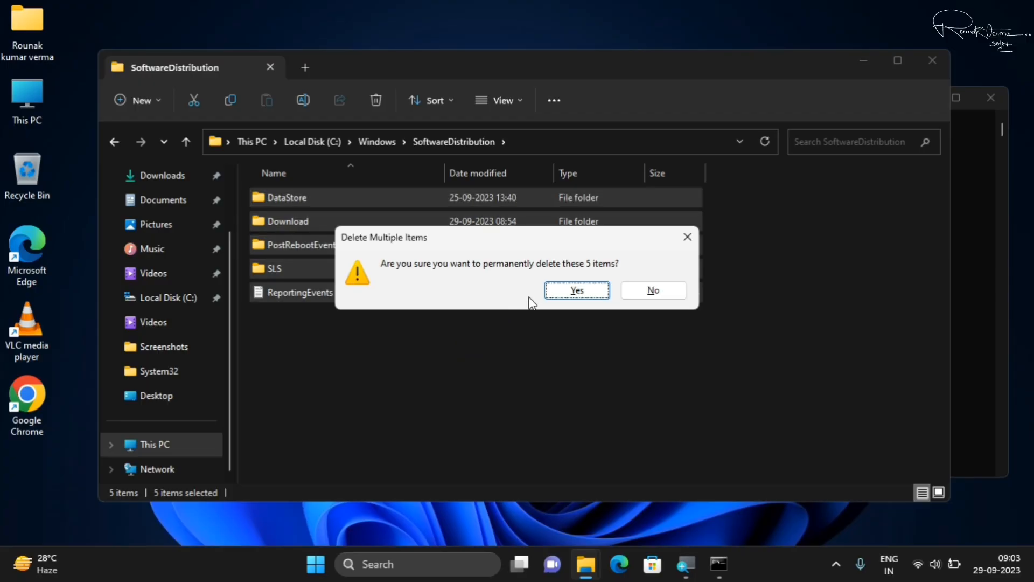
{"action": "left_click", "coordinate": [577, 291]}
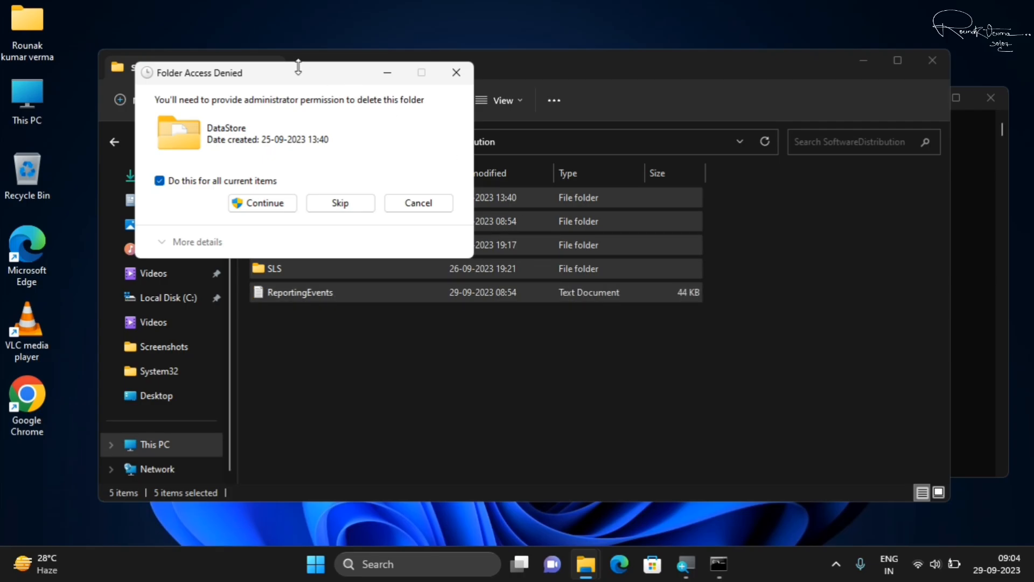
{"action": "left_click_drag", "start_coordinate": [291, 78], "coordinate": [797, 329]}
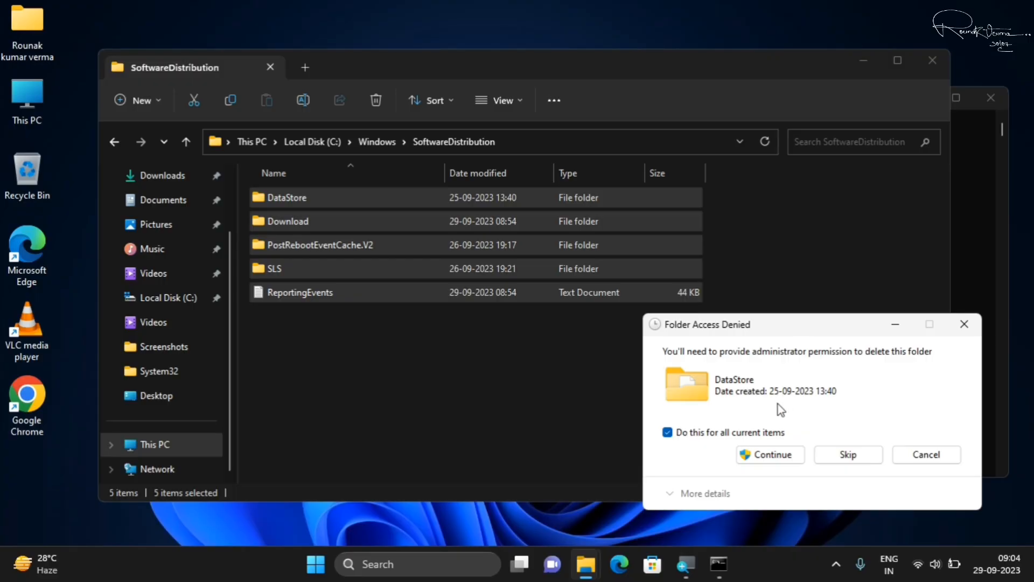
{"action": "left_click", "coordinate": [768, 457]}
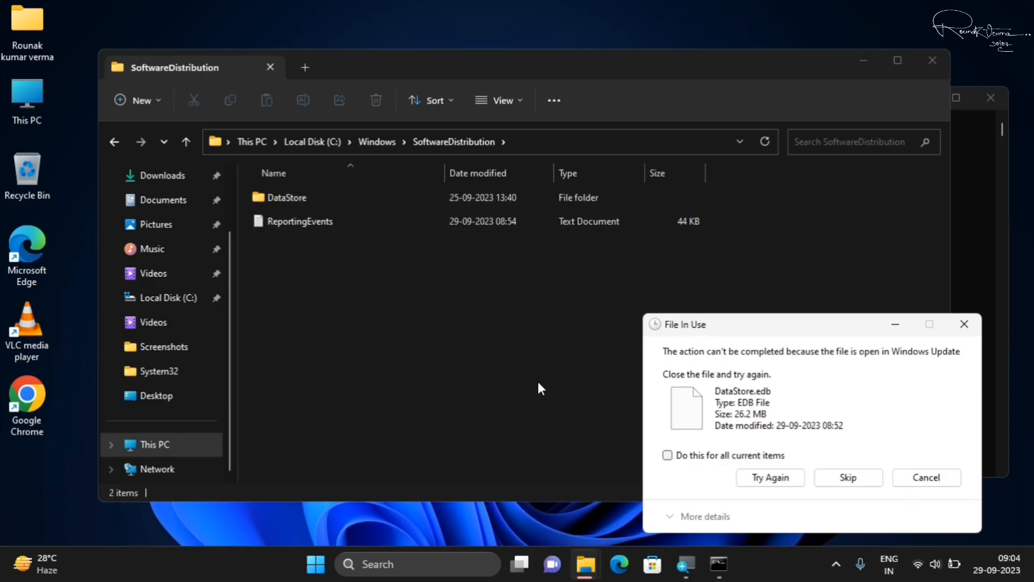
Step: Retry deleting the in-use DataStore.edb file and cancel the rest of the deletion
{"action": "left_click_drag", "start_coordinate": [279, 252], "coordinate": [434, 196]}
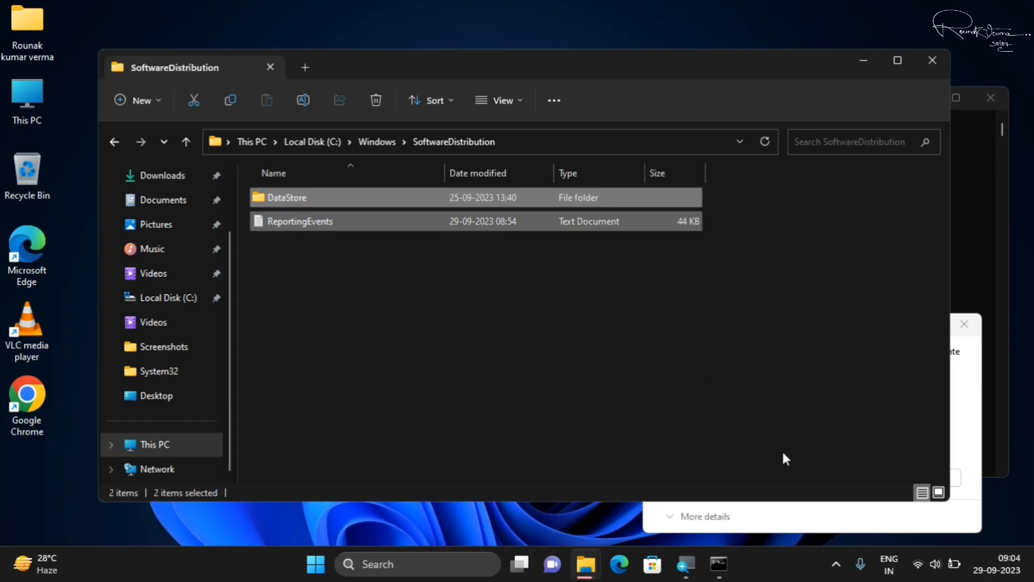
{"action": "left_click", "coordinate": [798, 513]}
{"action": "left_click", "coordinate": [769, 478]}
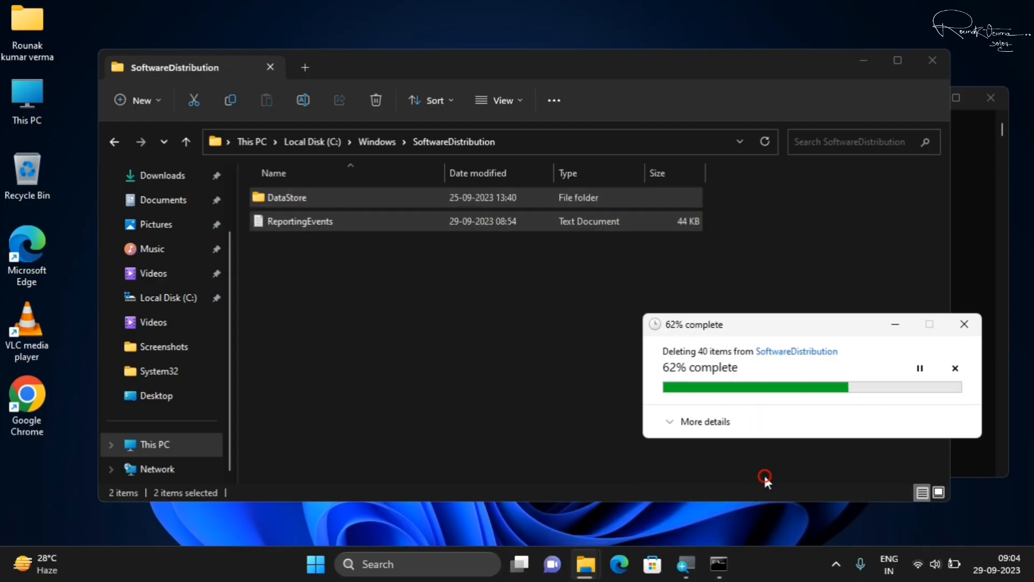
{"action": "left_click", "coordinate": [926, 482]}
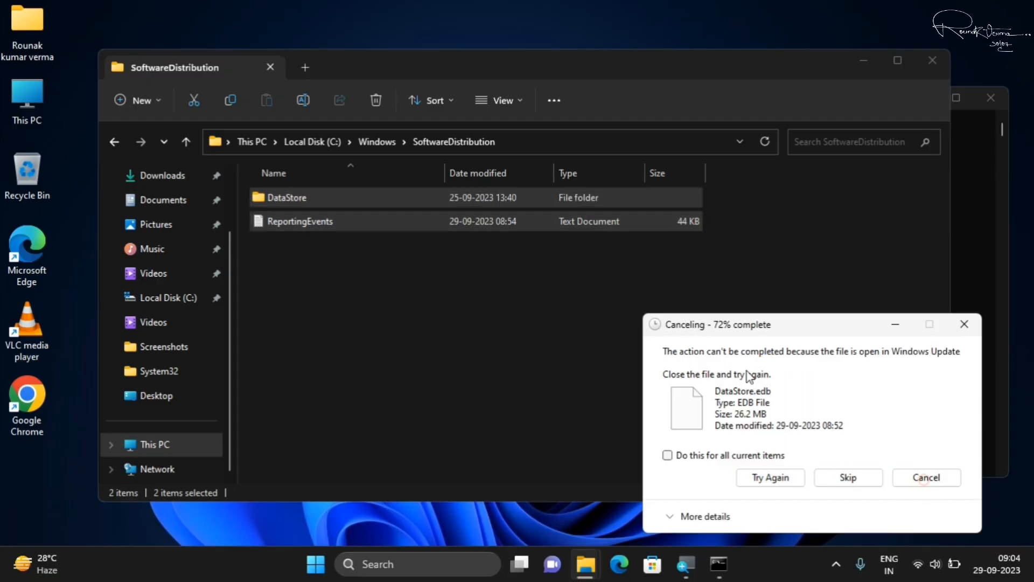
Step: Clear the file selection and close both the SoftwareDistribution folder window and the Command Prompt window
{"action": "left_click", "coordinate": [522, 290]}
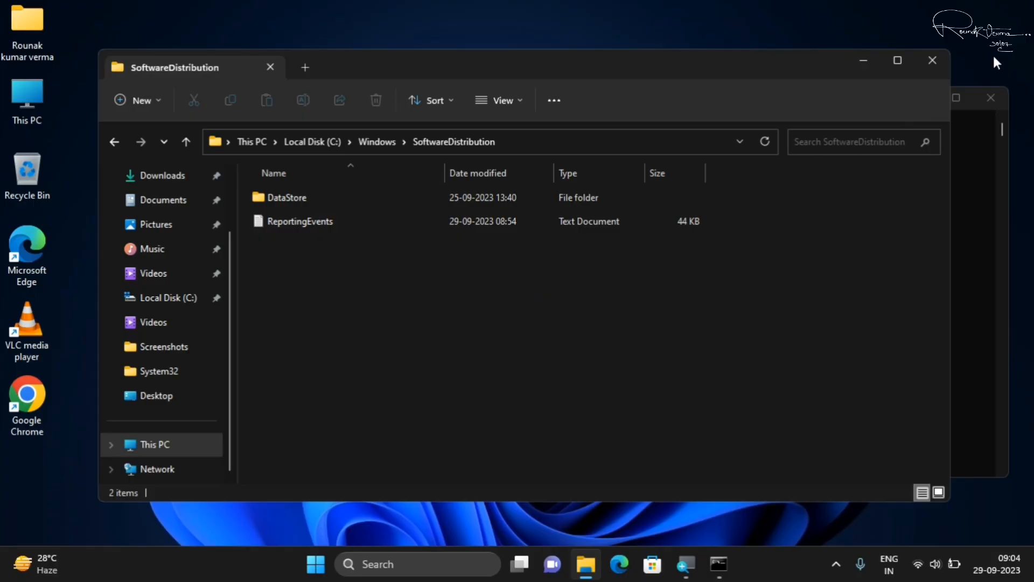
{"action": "left_click", "coordinate": [936, 65]}
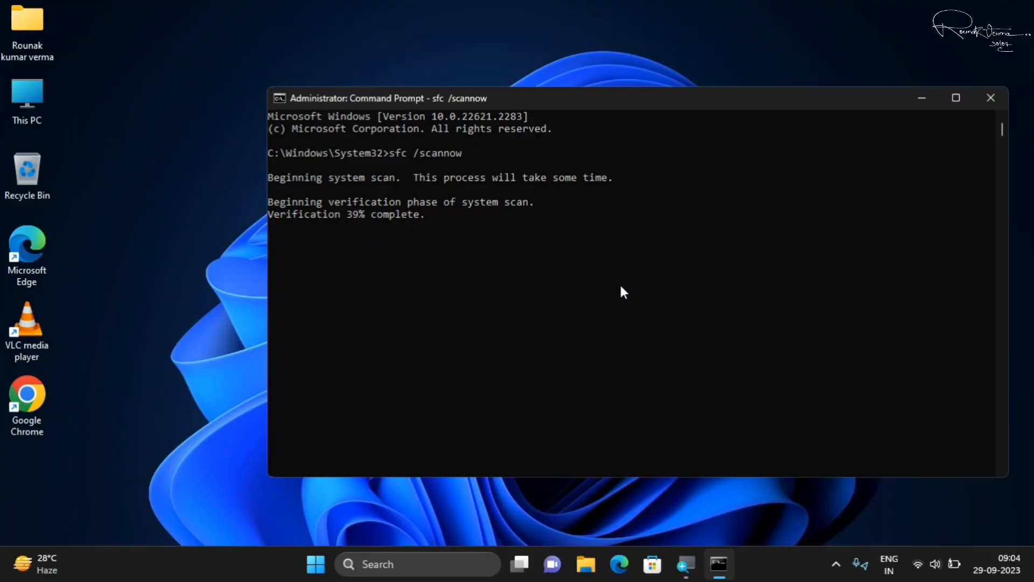
{"action": "left_click", "coordinate": [992, 99]}
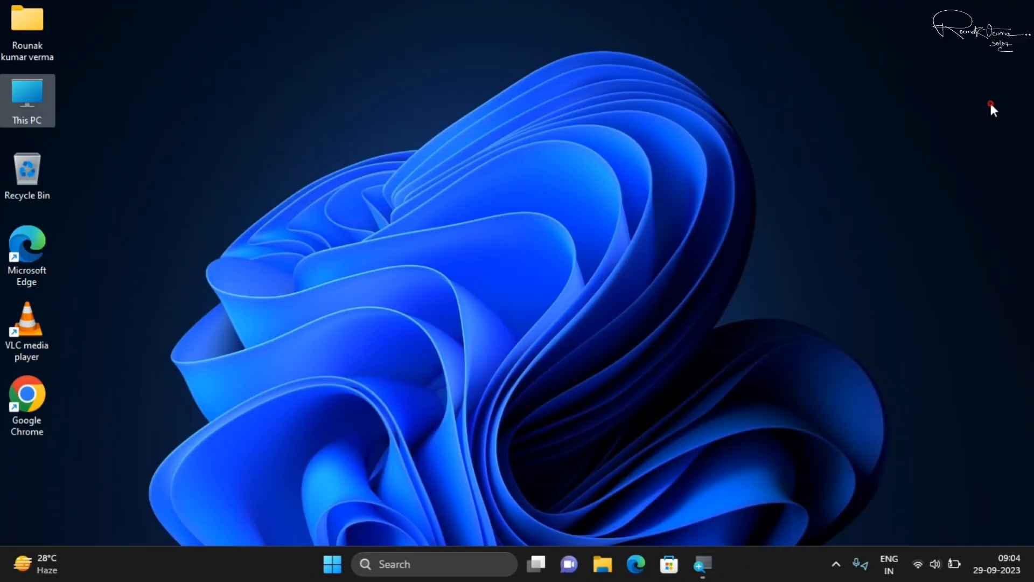
Step: View the power options with Sleep, Shut down and Restart, and dismiss them without choosing one
{"action": "left_click", "coordinate": [332, 564]}
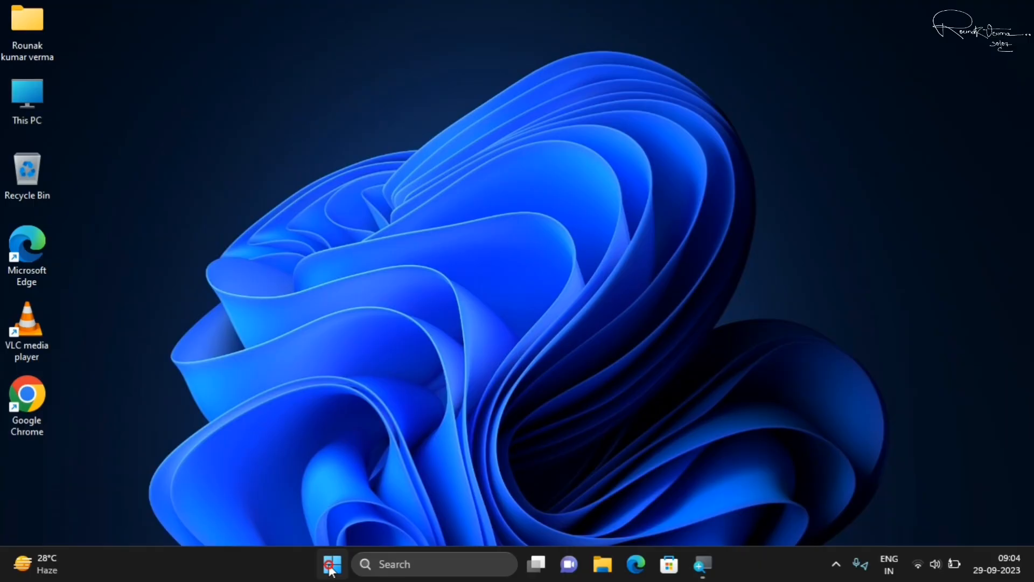
{"action": "left_click", "coordinate": [700, 512]}
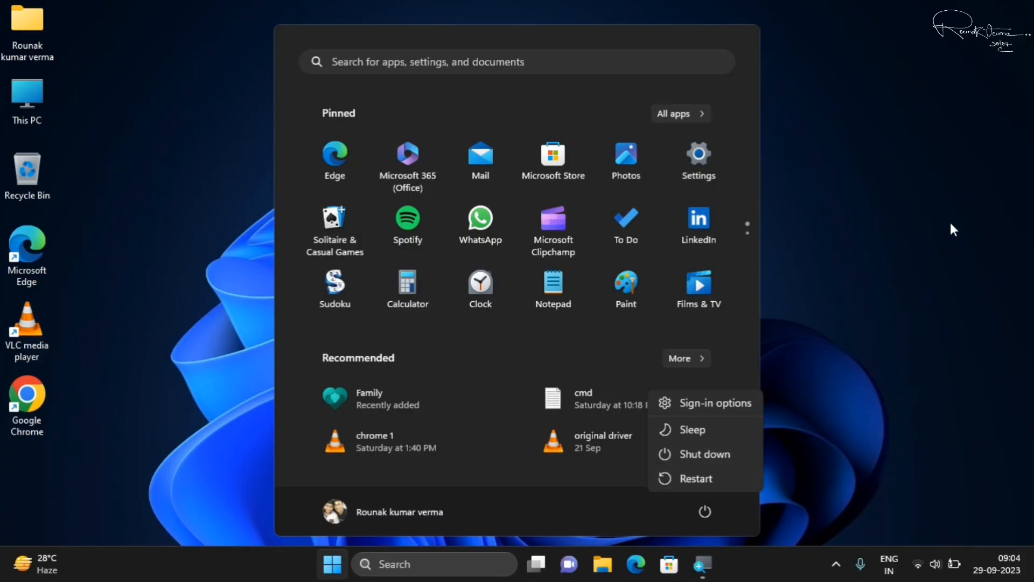
{"action": "left_click", "coordinate": [949, 222]}
{"action": "left_click", "coordinate": [949, 222]}
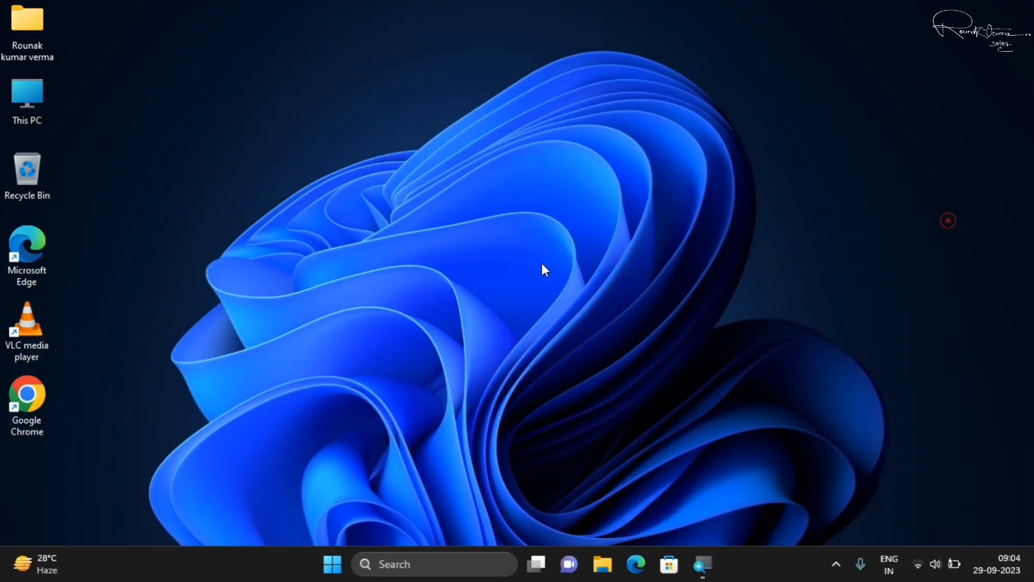